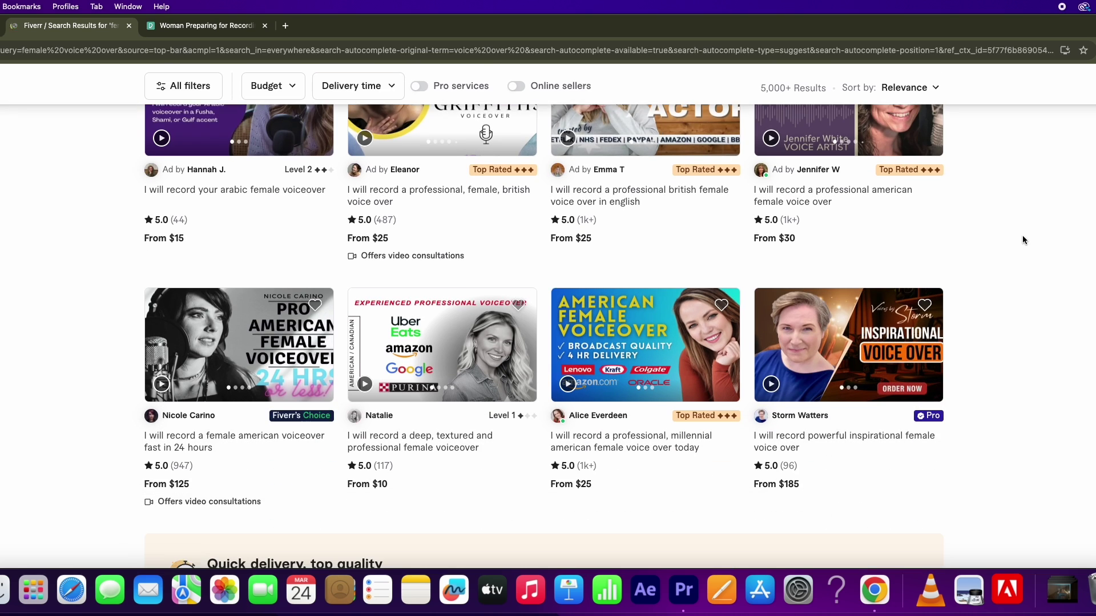
Open the millennial American female voice over gig starting at $25 and look through its page.
scroll(1022, 236, "down", 1)
left_click(627, 420)
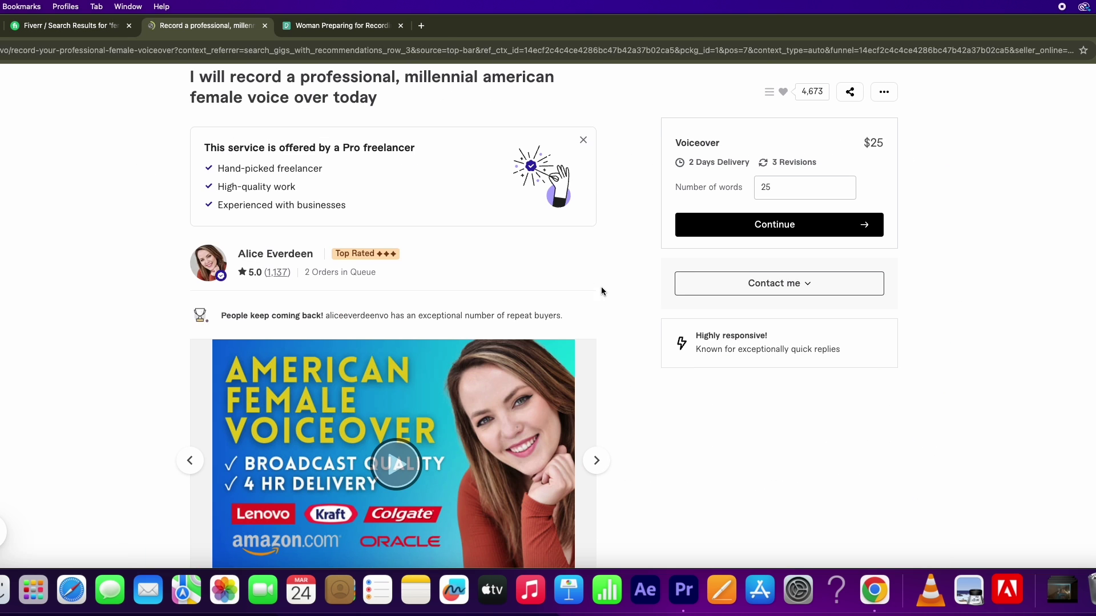
scroll(651, 303, "down", 3)
scroll(435, 311, "up", 3)
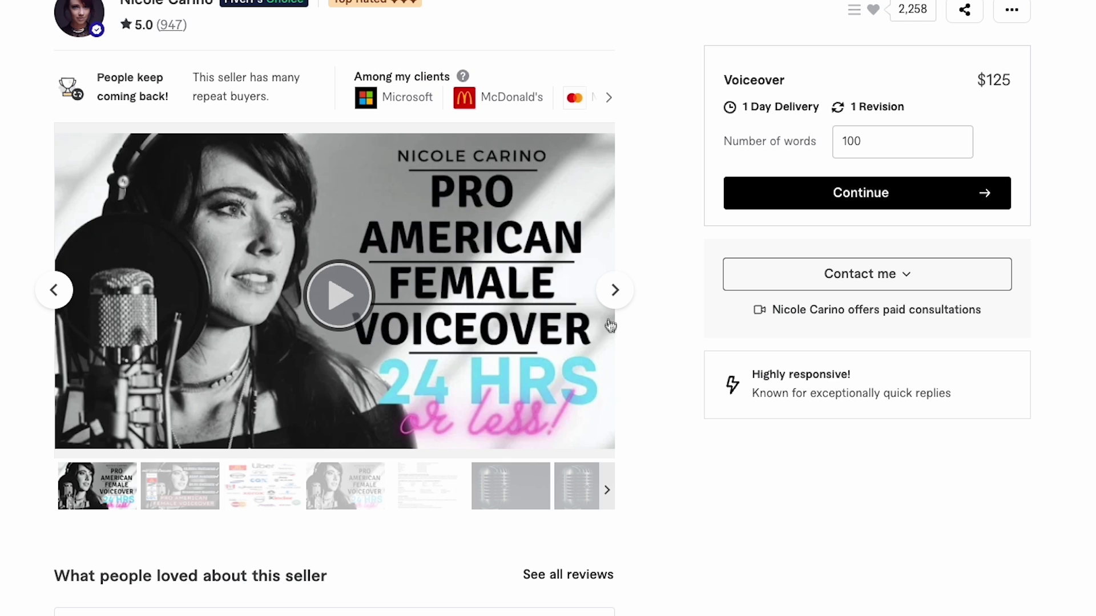
Page through the portfolio samples of the 24-hour pro American female voiceover gig.
left_click(613, 309)
left_click(613, 302)
left_click(613, 303)
left_click(614, 303)
left_click(614, 300)
left_click(614, 299)
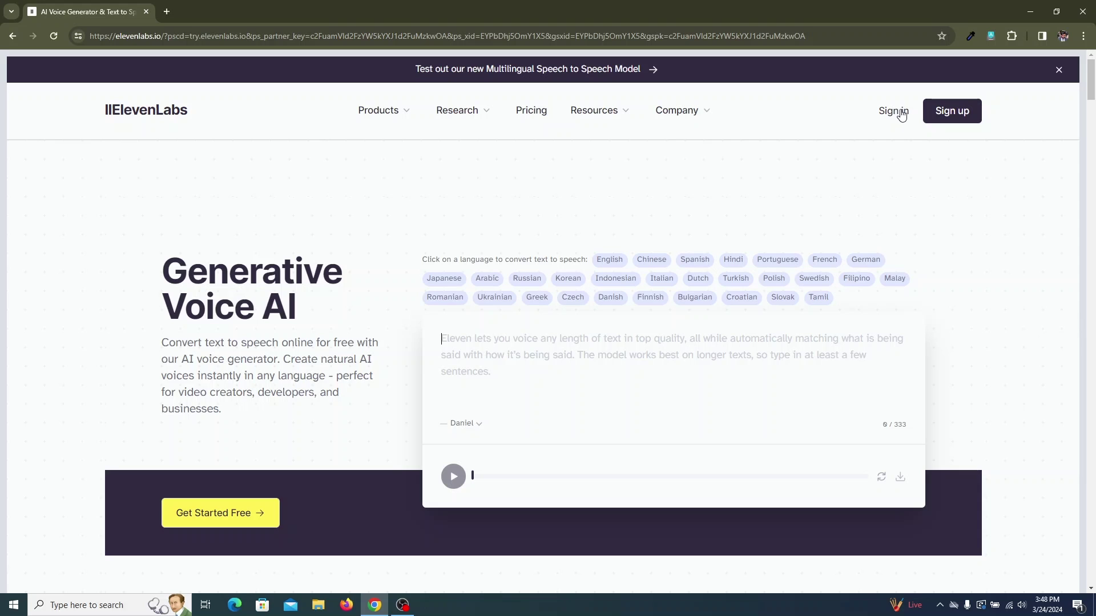
Go to the ElevenLabs sign-up form and fill in the account's email address and password.
left_click(951, 114)
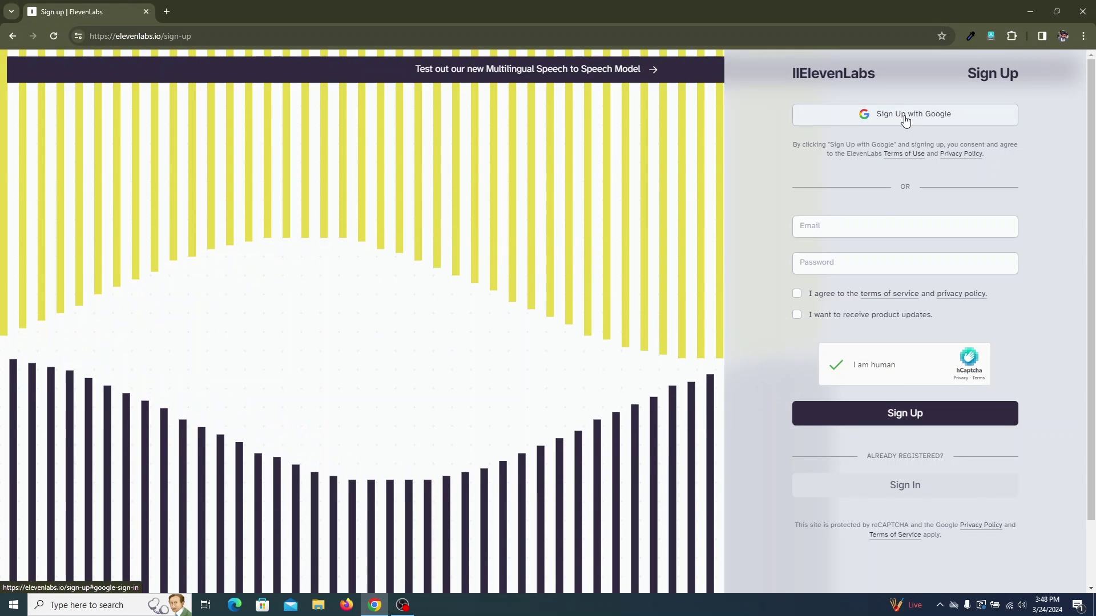
left_click(873, 226)
key("ctrl+v")
key("Tab")
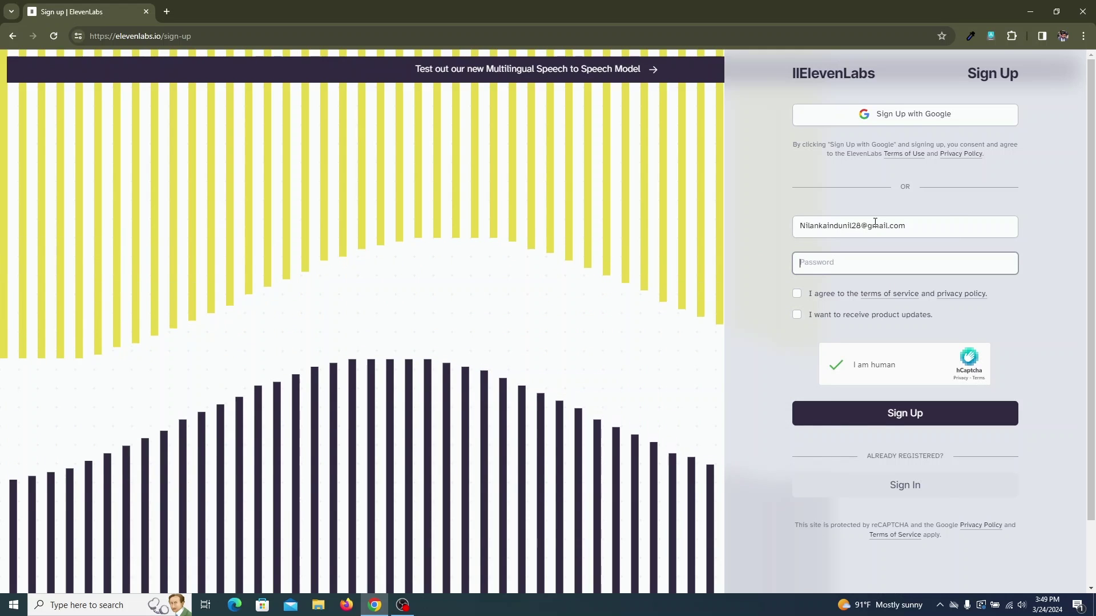
key("ctrl+v")
Agree to the terms of service, opt in to product updates and submit the sign-up.
left_click(796, 294)
left_click(797, 315)
left_click(904, 415)
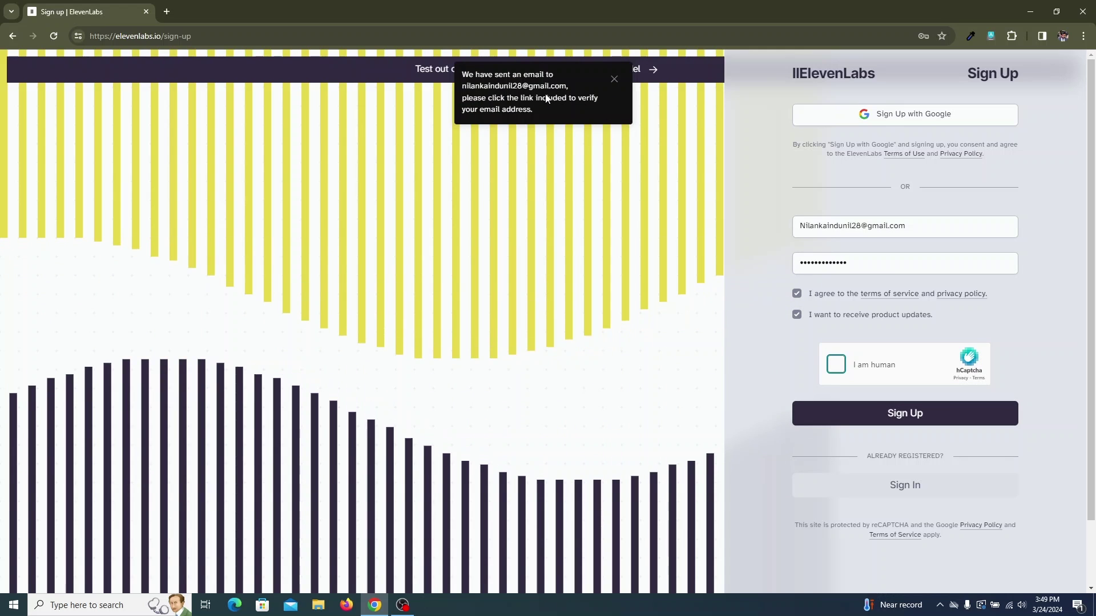
Open the Gmail inbox in a new tab and verify the address through the ElevenLabs verification message.
left_click(166, 11)
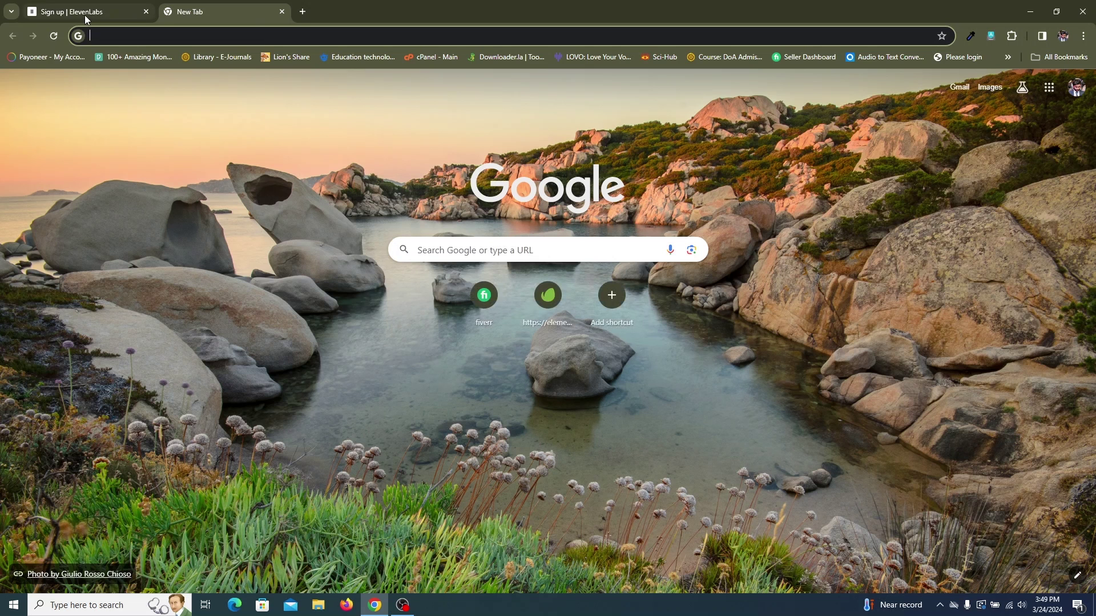
left_click(86, 14)
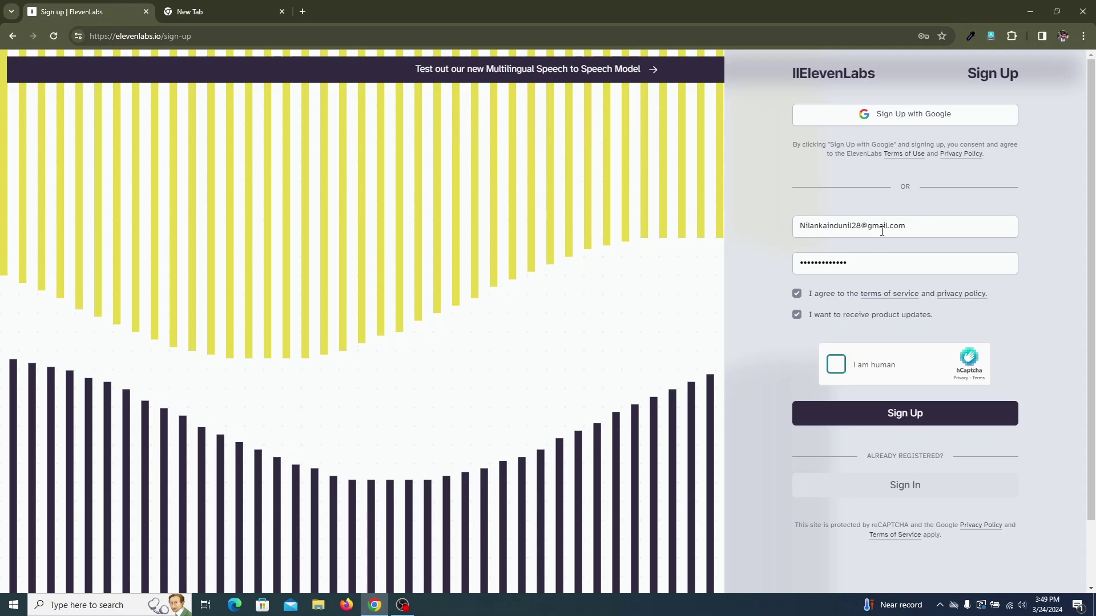
left_click(223, 7)
left_click(361, 224)
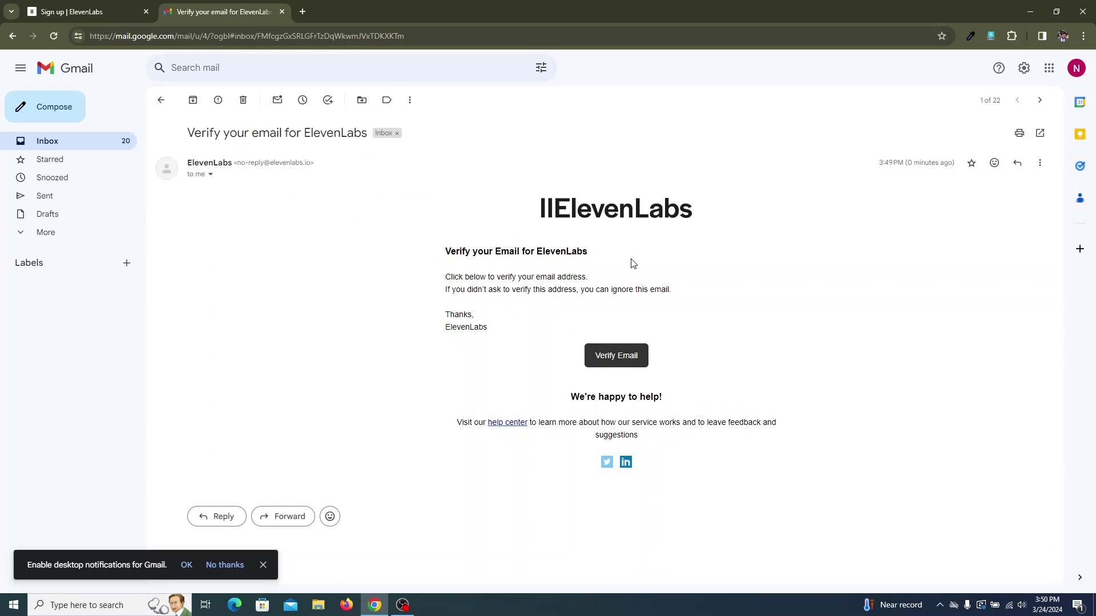
left_click(616, 357)
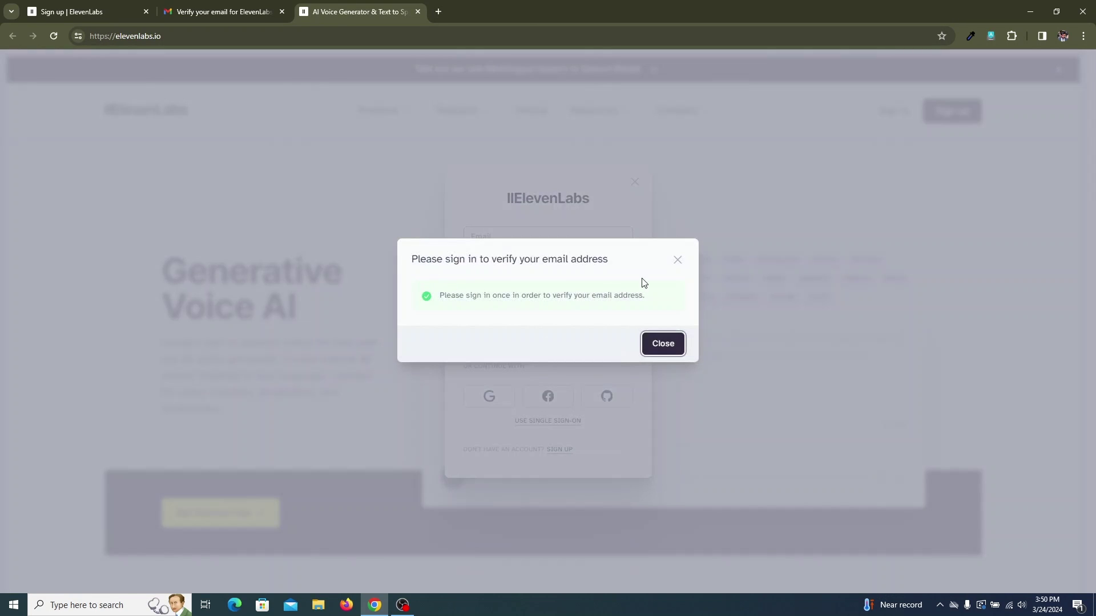
Dismiss the verification notice and sign in with the account's email address and password.
left_click(671, 345)
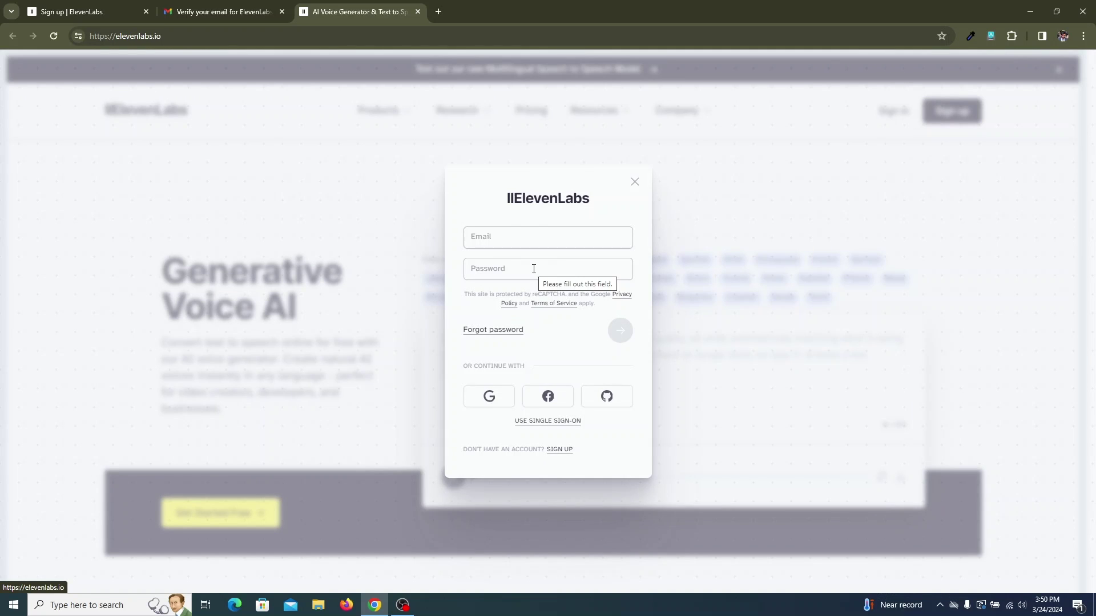
left_click(523, 240)
left_click(522, 265)
left_click(620, 331)
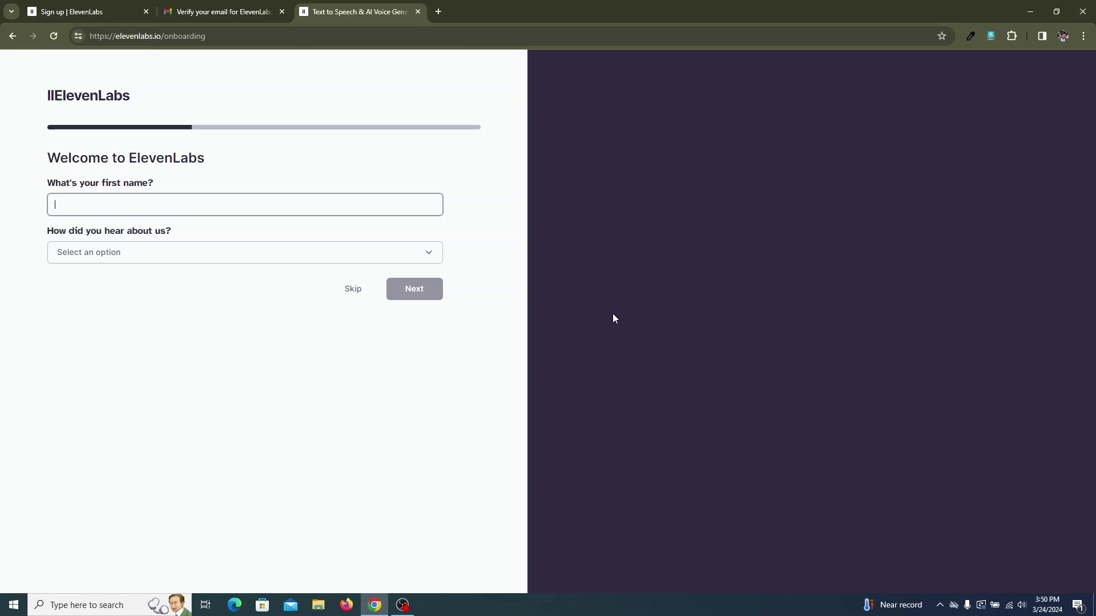
Complete the onboarding with the user's first name, YouTube as the referral source, and Creator with the YouTuber type as the profile.
left_click(194, 201)
type("nilanka")
key("Tab")
left_click(191, 262)
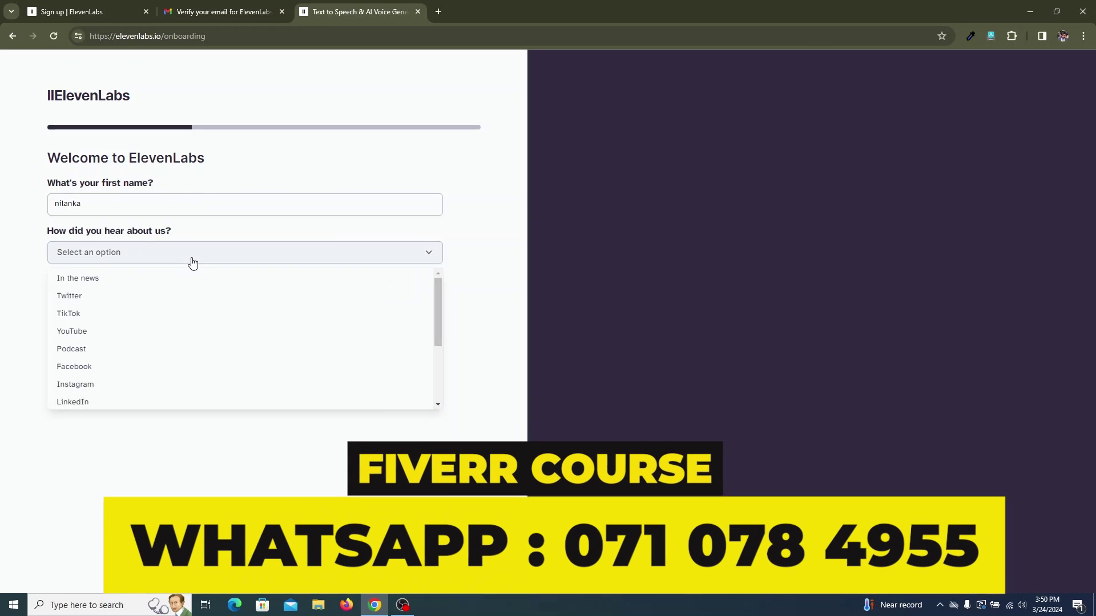
left_click(106, 330)
left_click(417, 291)
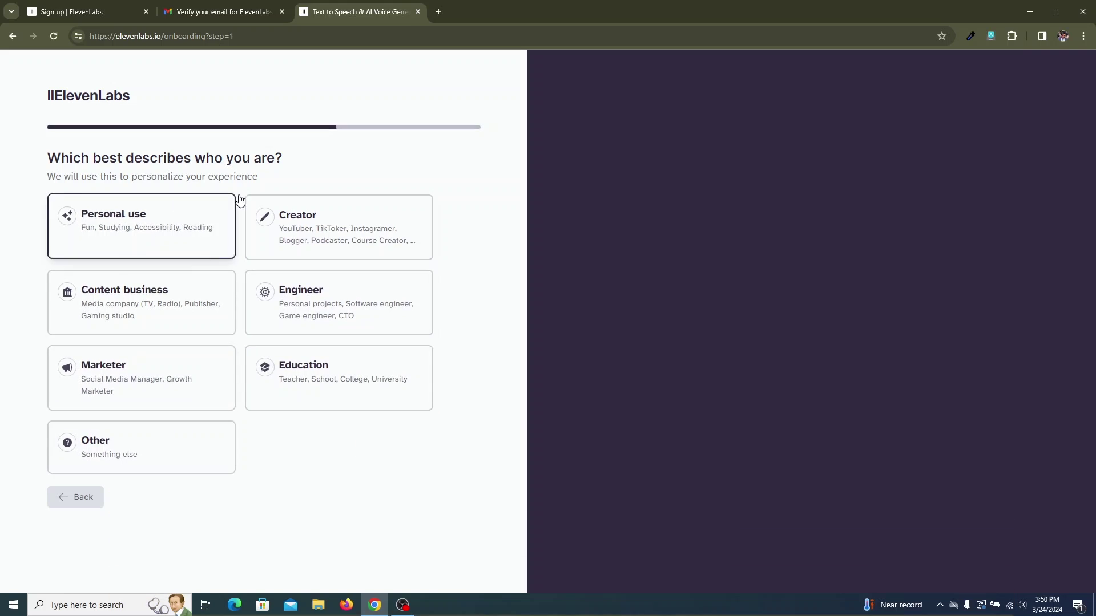
left_click(272, 241)
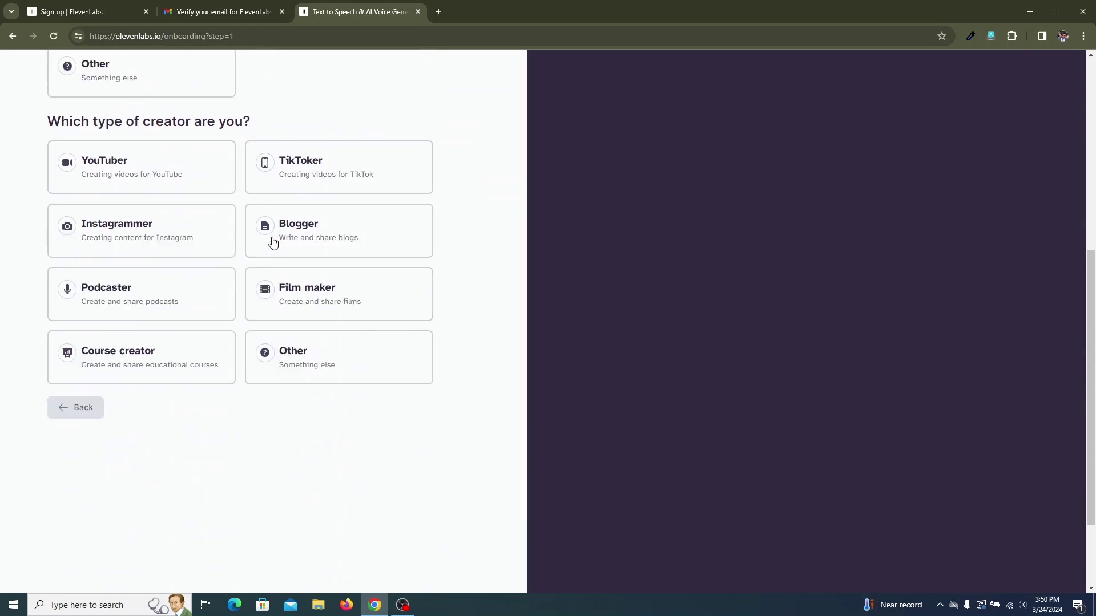
left_click(150, 131)
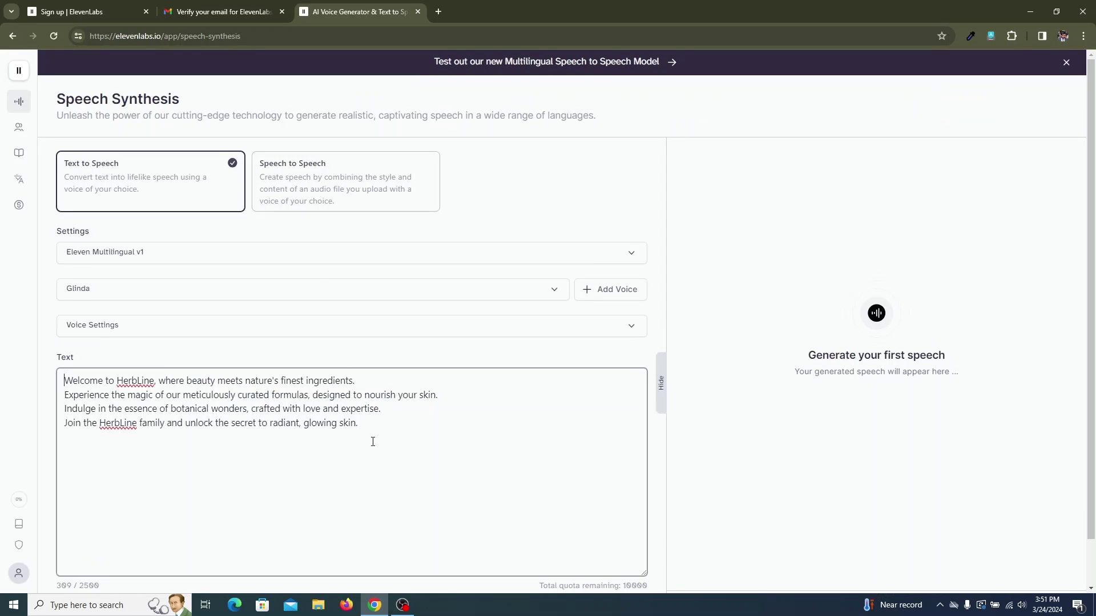
Listen to the previews of the Glinda, Sarah and Adam voices in the Speech Synthesis voice list.
scroll(380, 436, "down", 1)
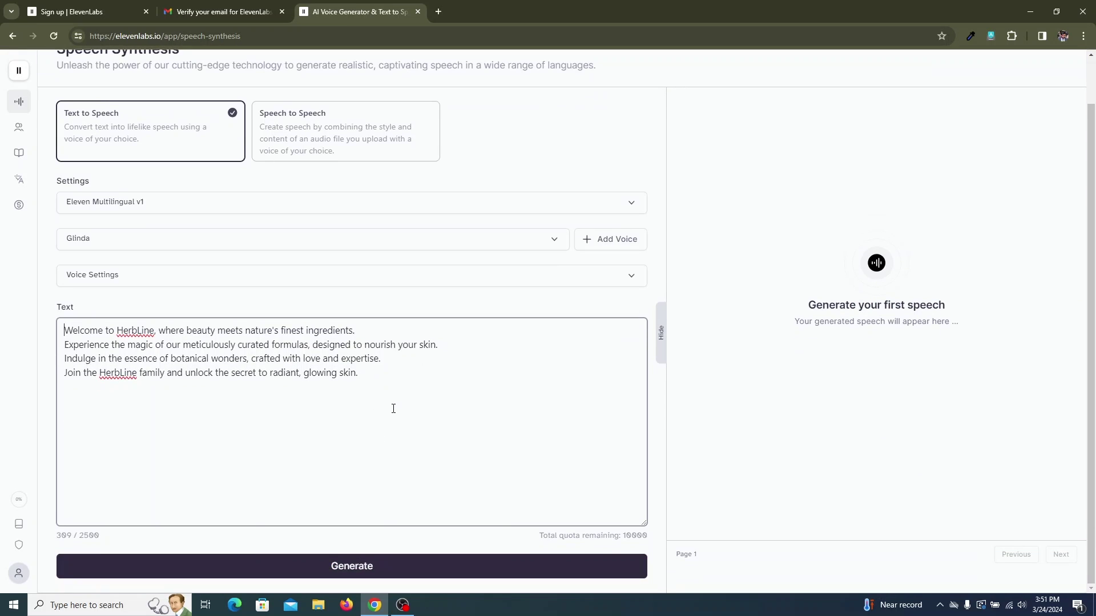
scroll(393, 409, "up", 1)
mouse_move(17, 103)
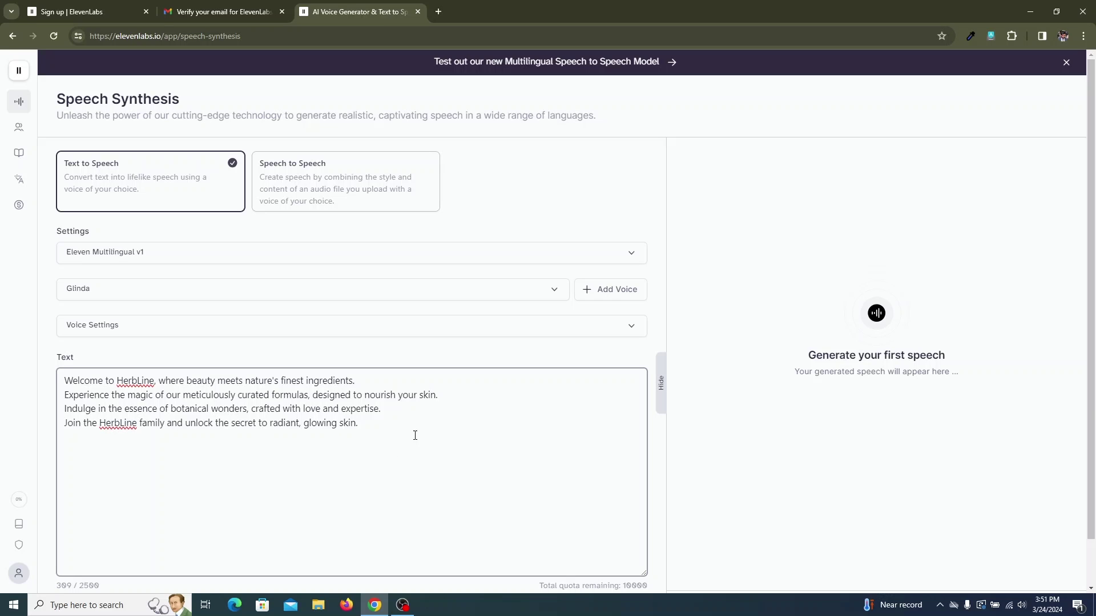
left_click(158, 294)
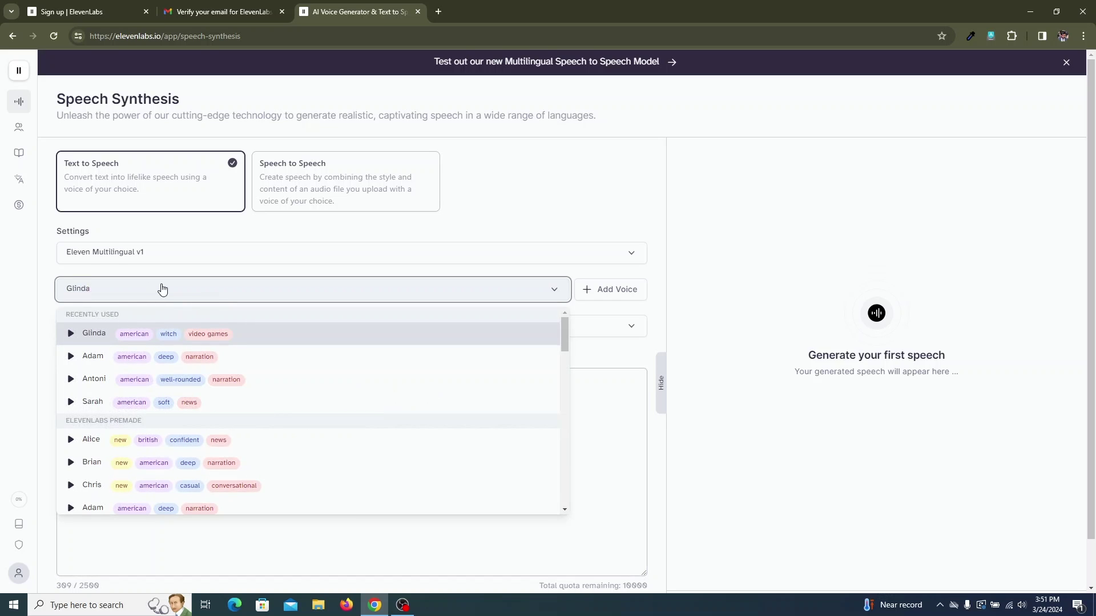
scroll(190, 354, "down", 8)
scroll(191, 354, "up", 8)
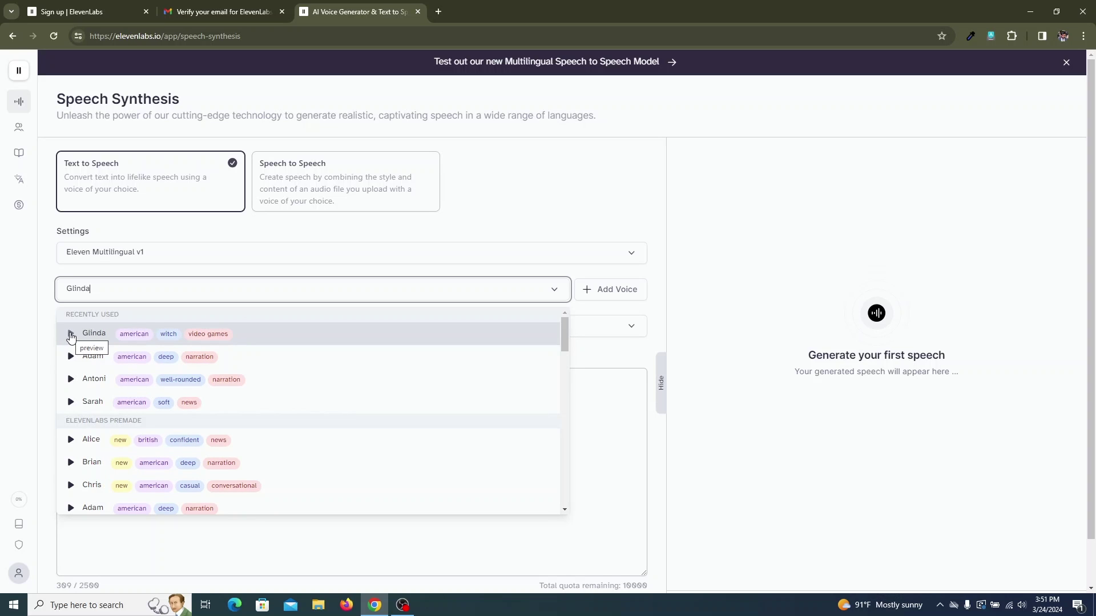
left_click(71, 335)
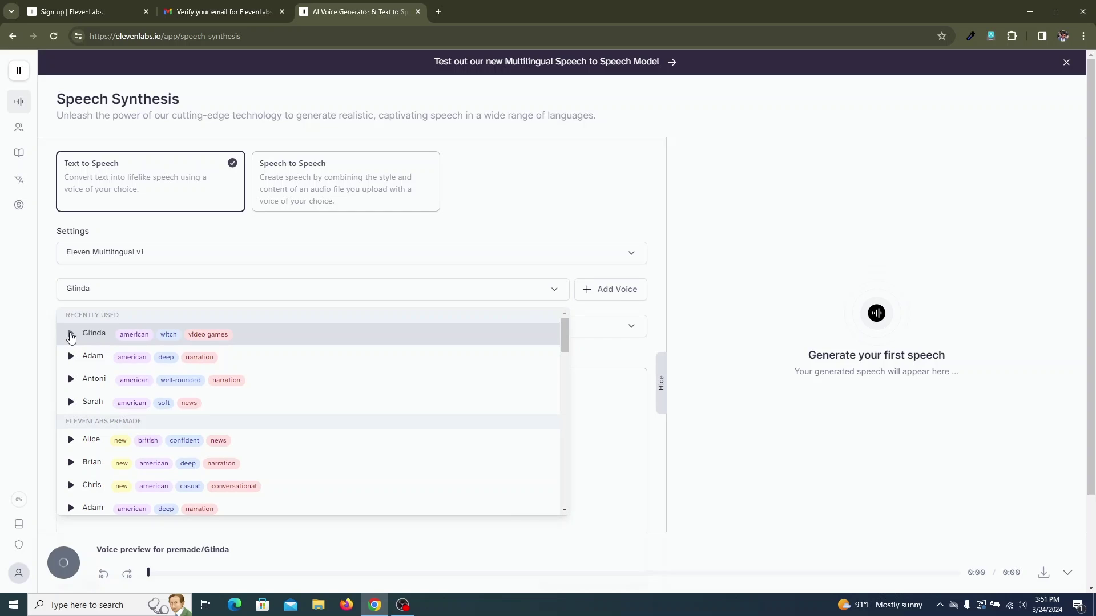
key("XF86AudioRaiseVolume")
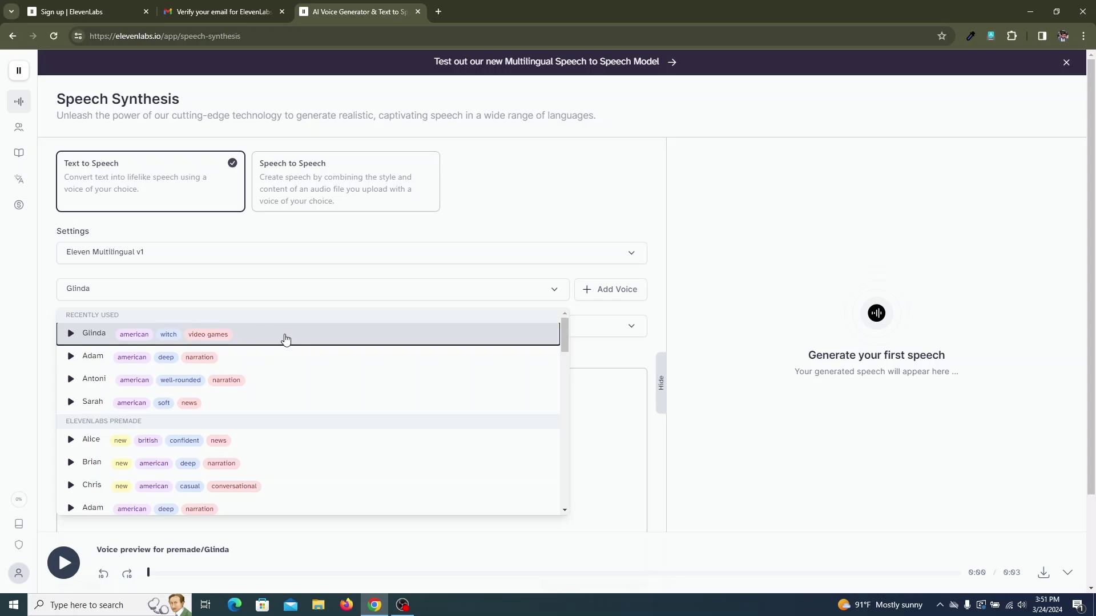
left_click(71, 404)
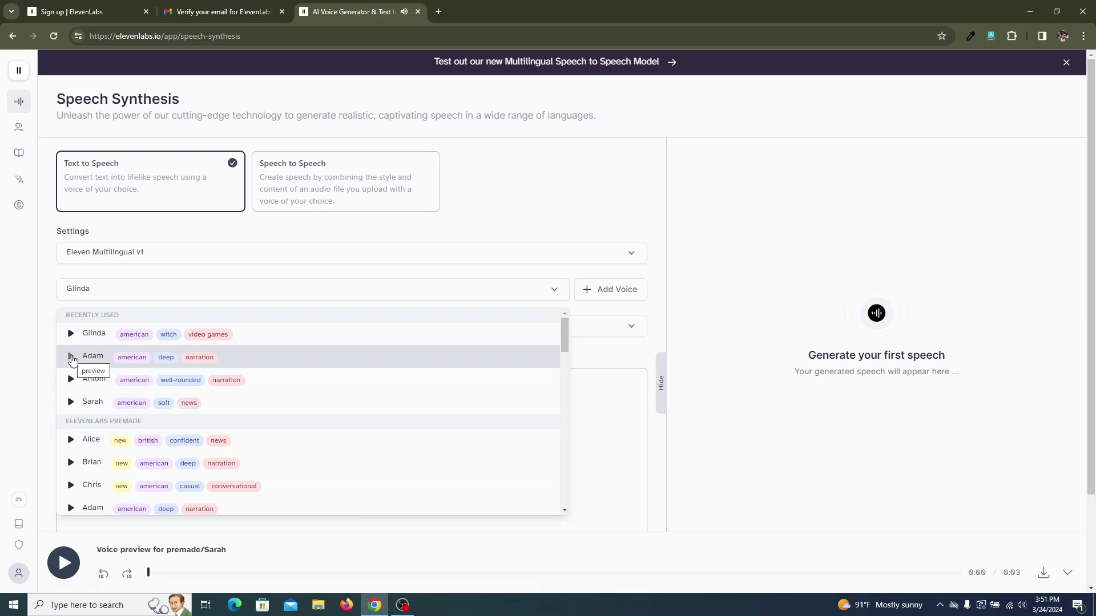
left_click(71, 358)
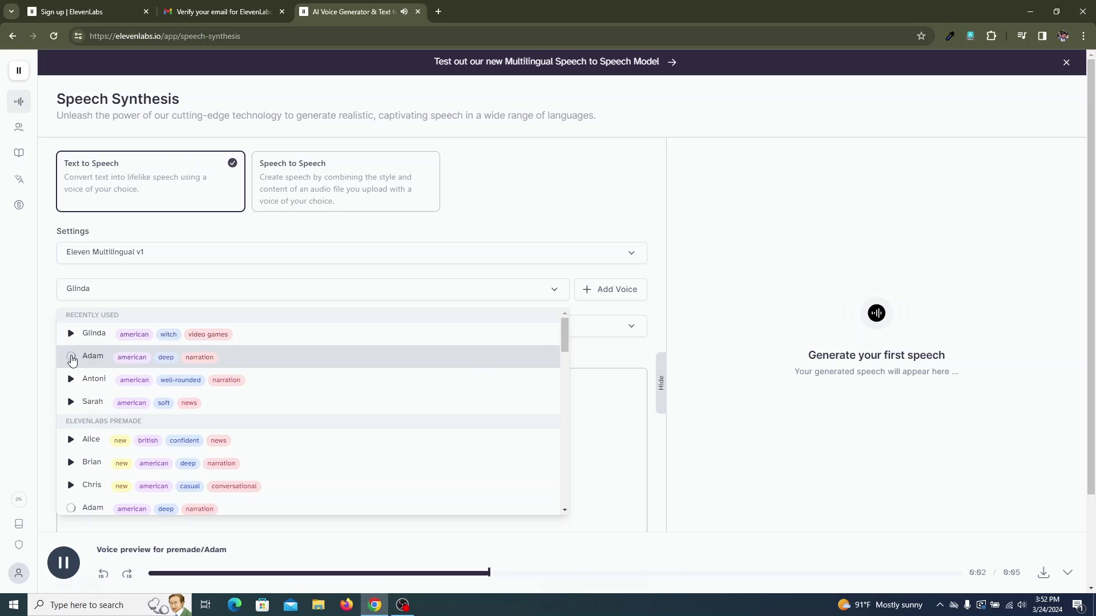
Browse the remaining premade voices and select Glinda as the voice for the HerbLine script.
scroll(74, 369, "down", 1)
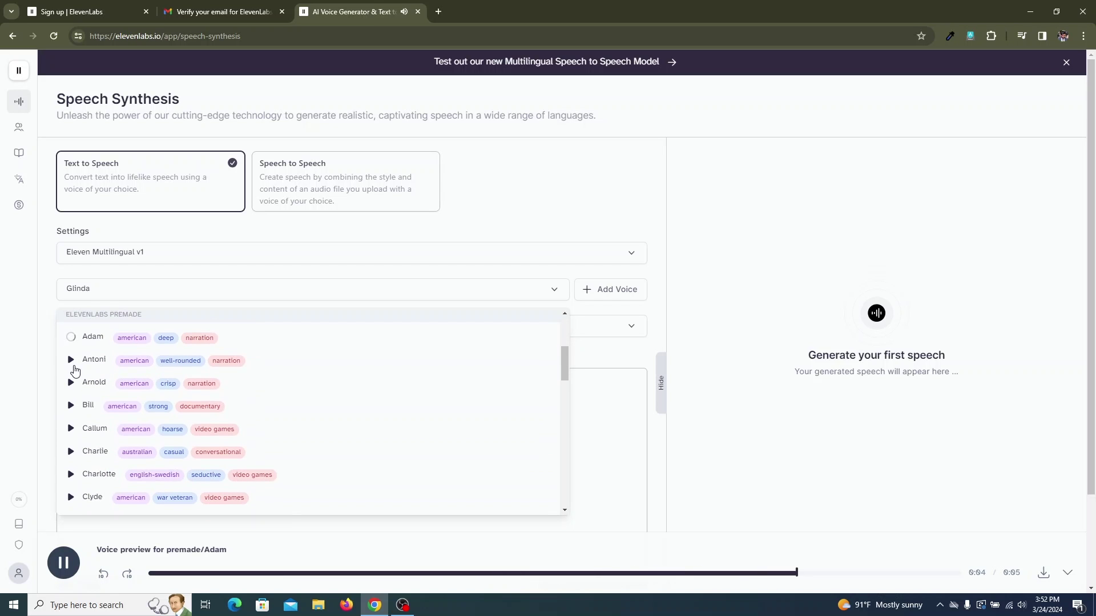
scroll(78, 439, "down", 10)
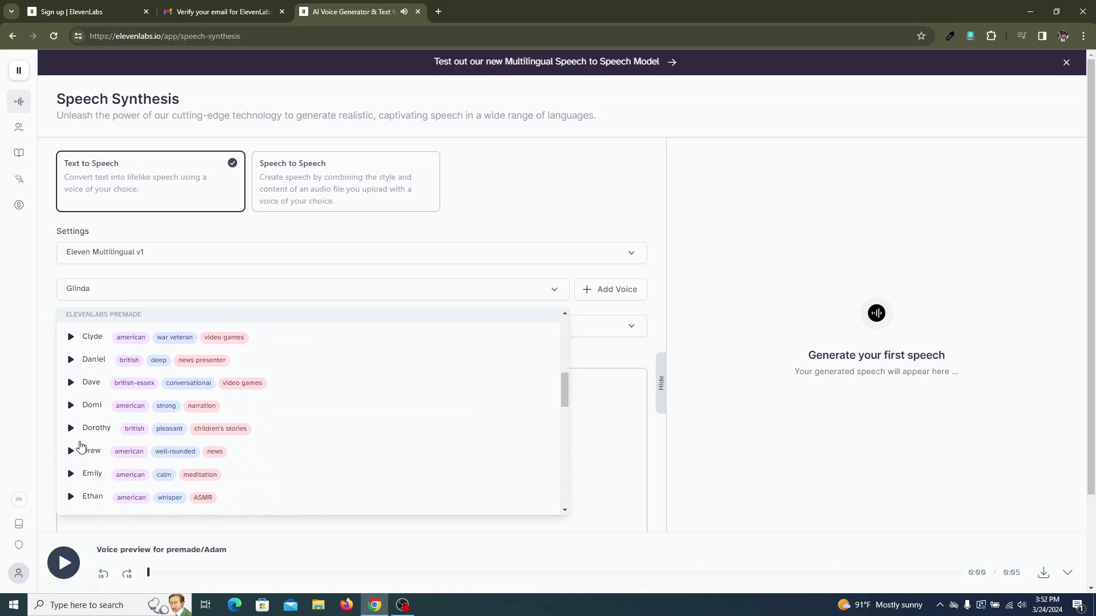
scroll(137, 427, "up", 10)
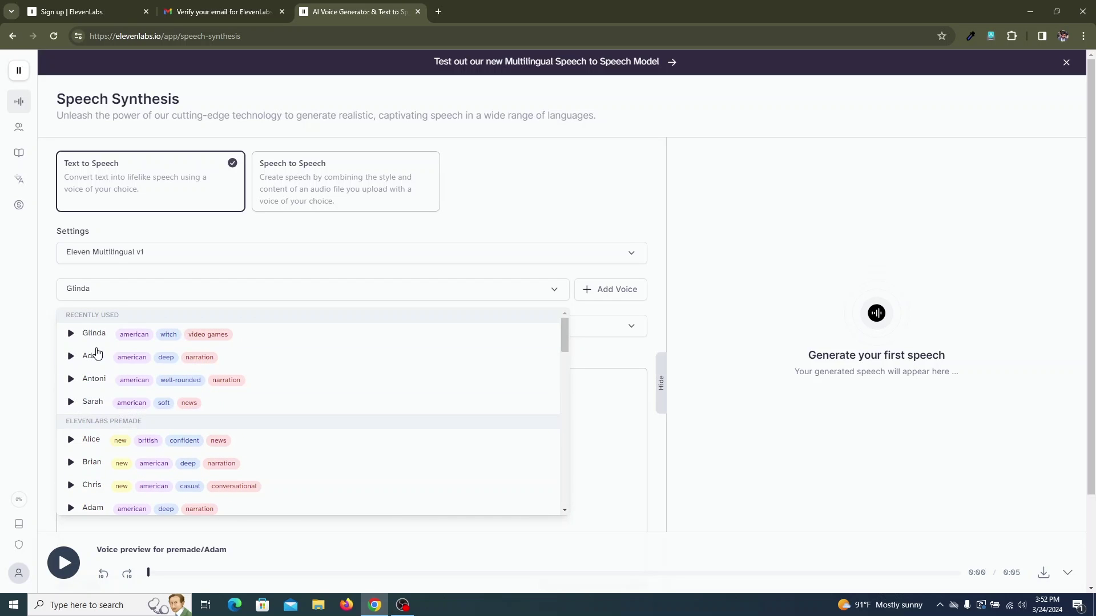
left_click(93, 334)
scroll(288, 340, "down", 2)
left_click(406, 317)
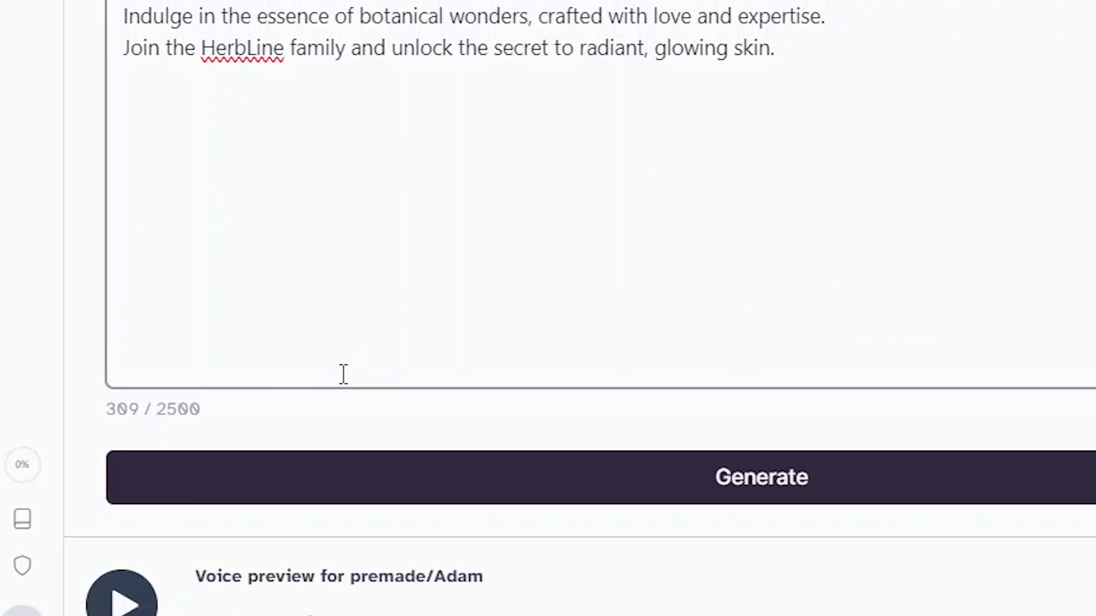
Check the script's character count against the per-generation limit and the total quota remaining.
double_click(178, 408)
left_click(254, 421)
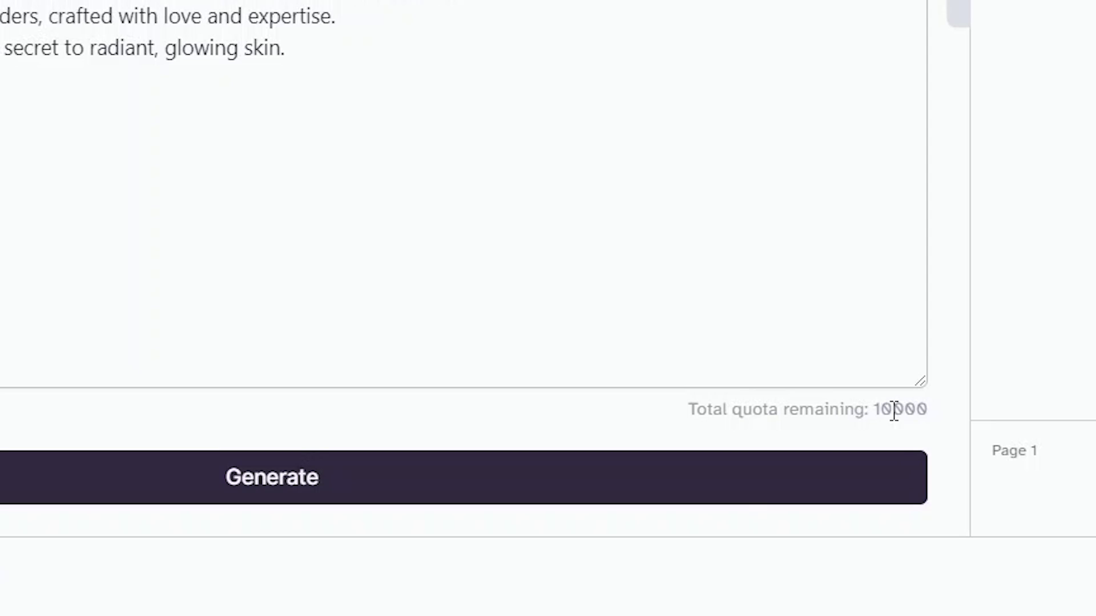
double_click(892, 410)
left_click(909, 413)
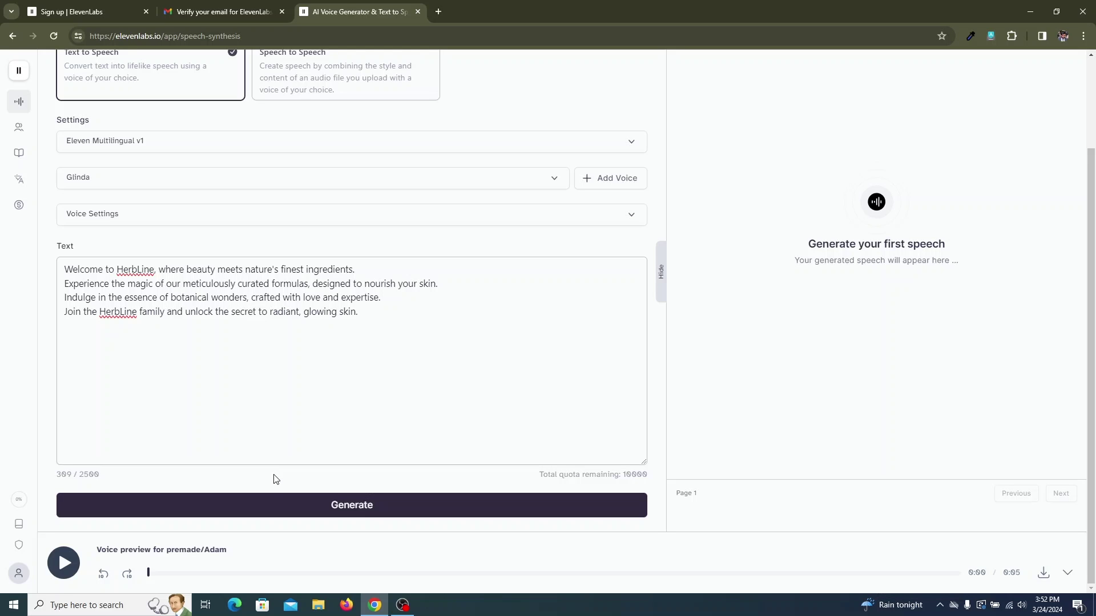
Generate the HerbLine speech with the Glinda voice and listen to part of the result.
left_click(328, 512)
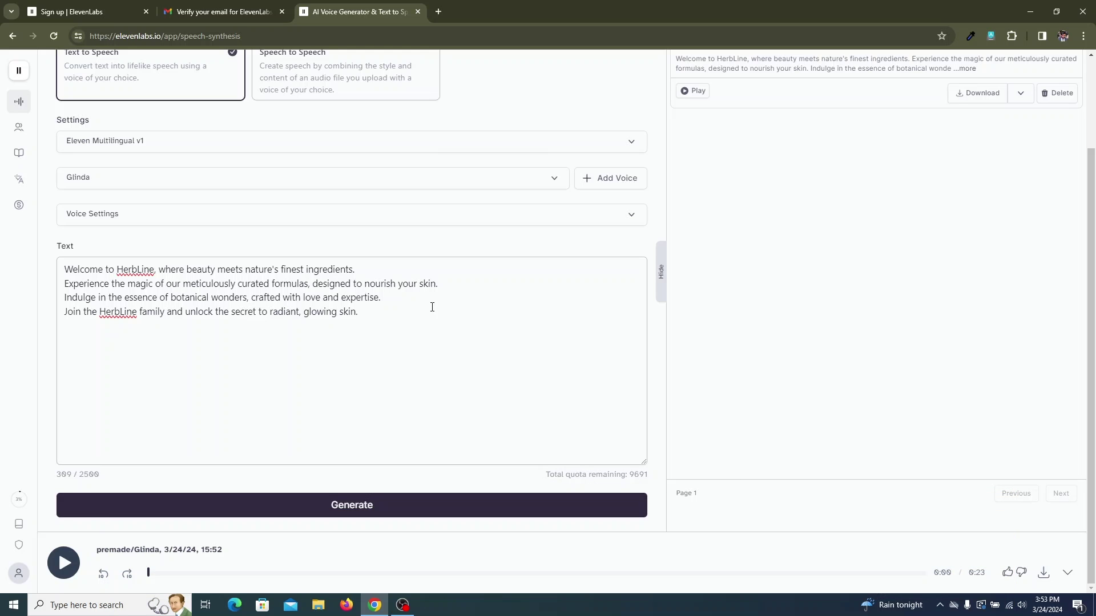
left_click(63, 563)
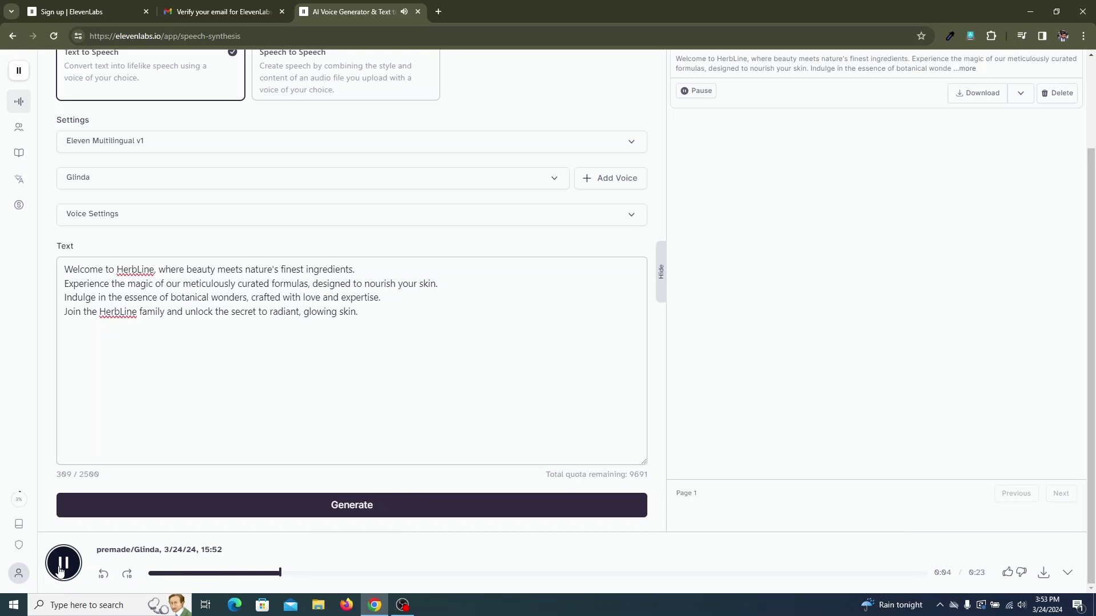
left_click(60, 566)
Download the generated HerbLine speech as an MP3 file.
left_click(1043, 572)
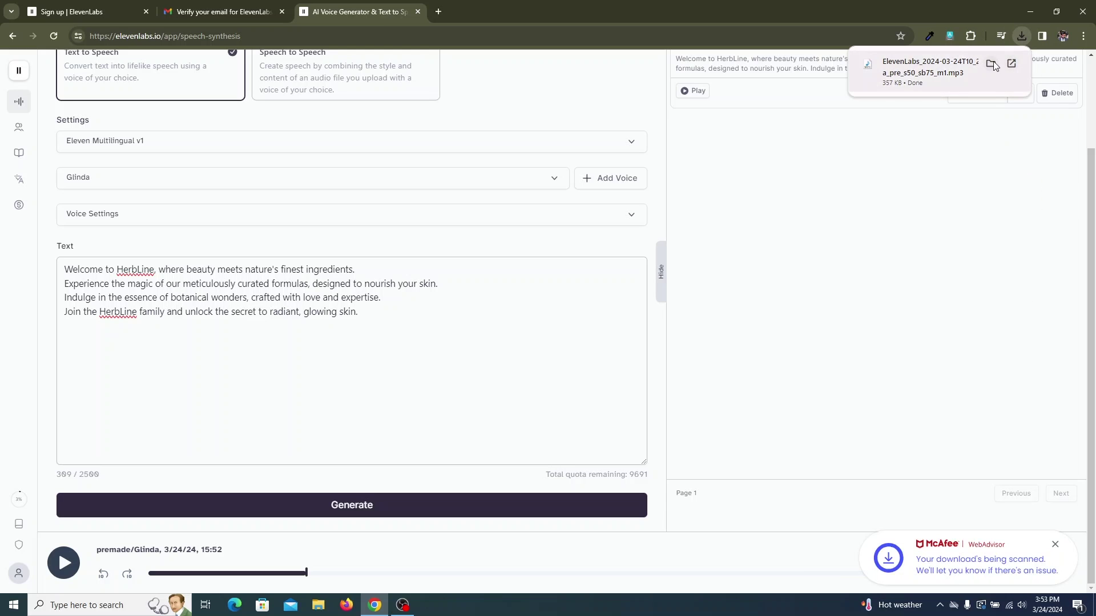
left_click(915, 82)
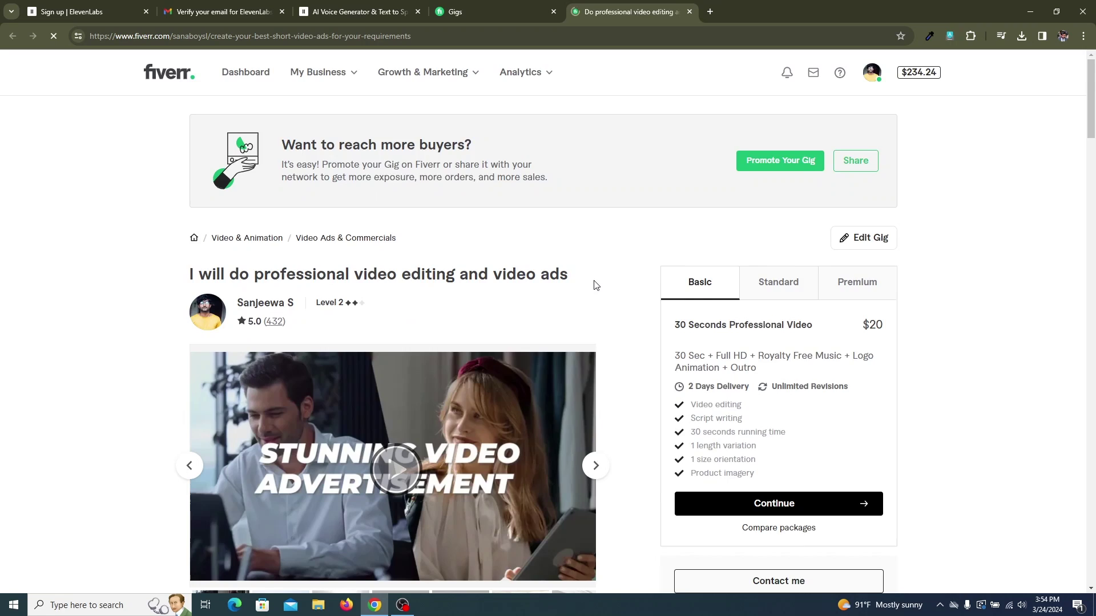
Examine the video editing gig's description, portfolio, package comparison table and reviews.
scroll(594, 284, "down", 14)
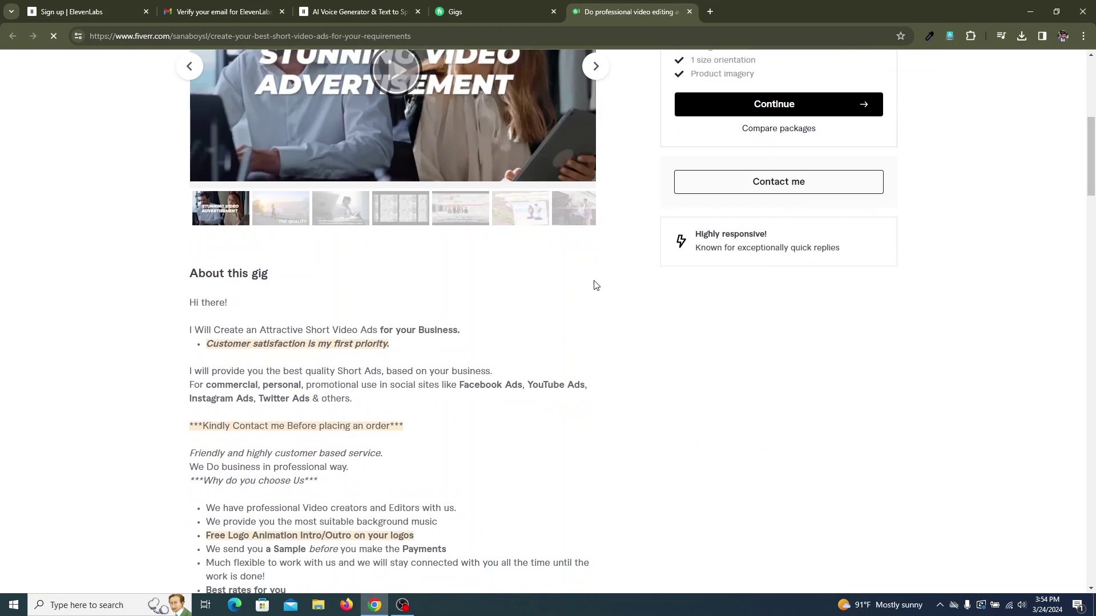
scroll(597, 283, "down", 20)
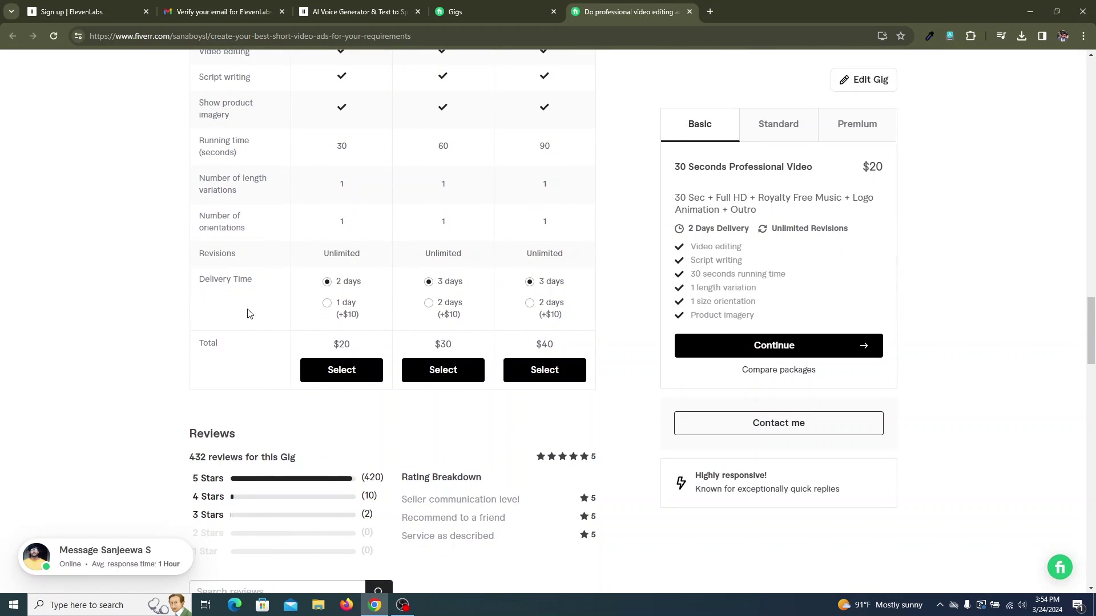
scroll(264, 297, "down", 1)
scroll(264, 295, "down", 3)
scroll(264, 297, "up", 3)
scroll(257, 327, "up", 1)
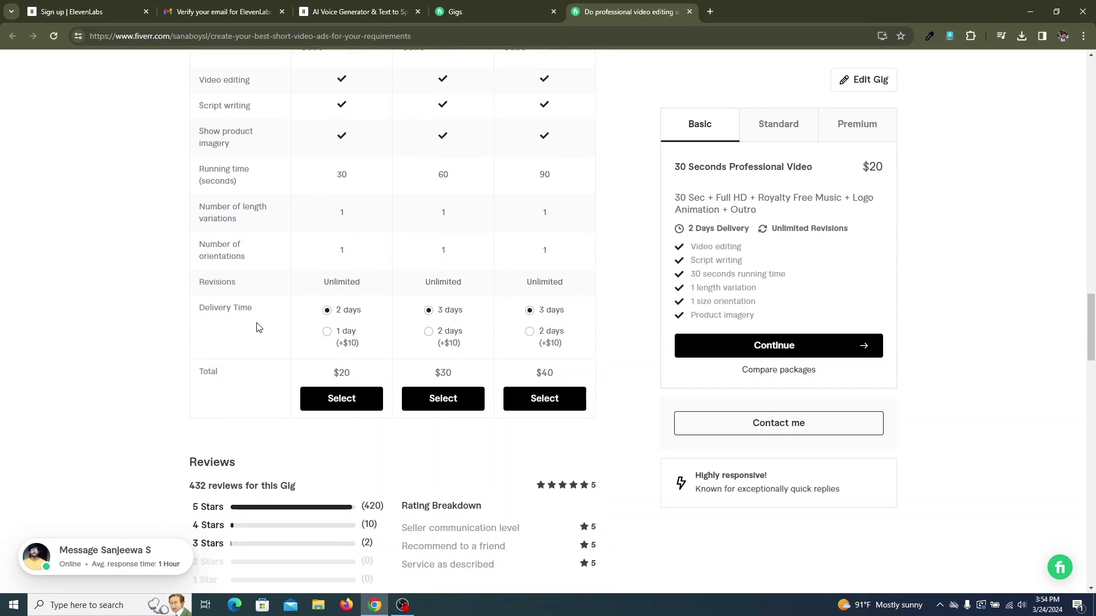
scroll(257, 326, "up", 2)
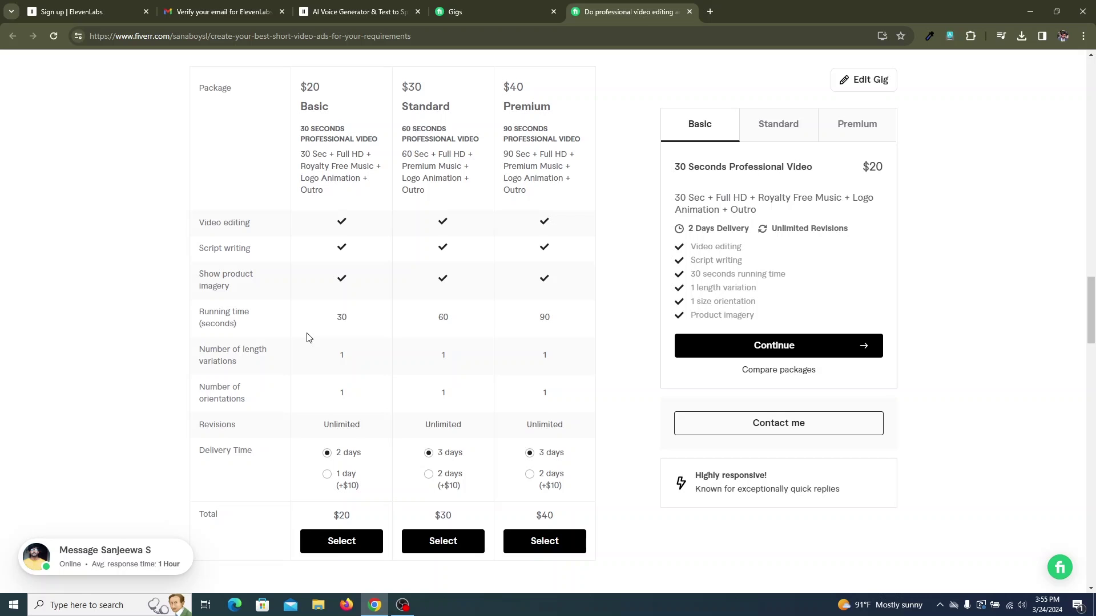
scroll(384, 277, "up", 6)
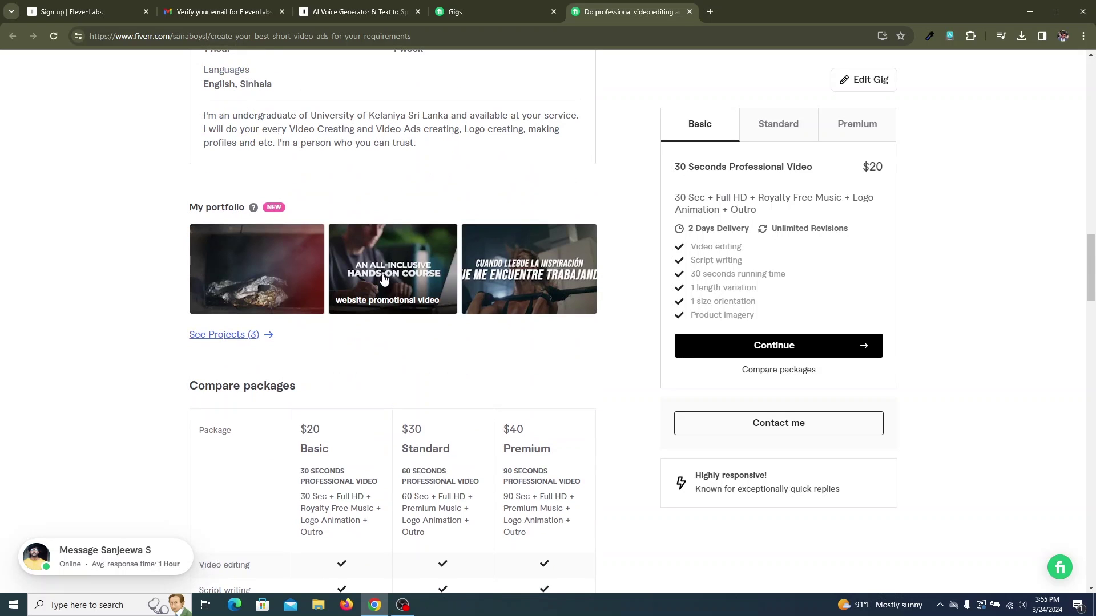
scroll(384, 277, "down", 5)
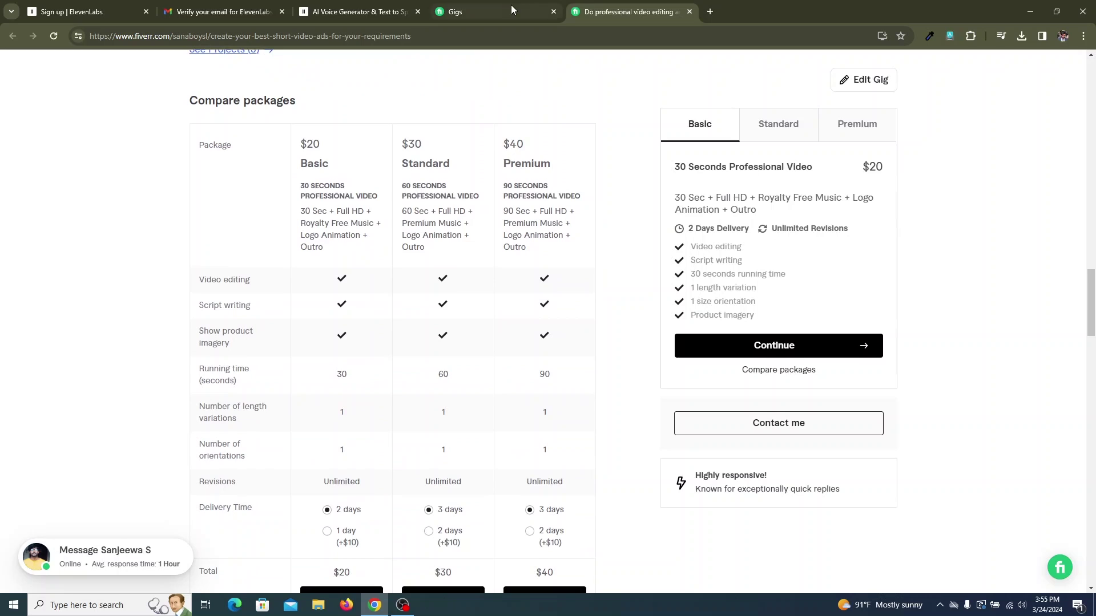
Open a completed Fiverr order and expand its order details to examine the itemized video, voice over recording and tip prices.
left_click(491, 12)
left_click(411, 165)
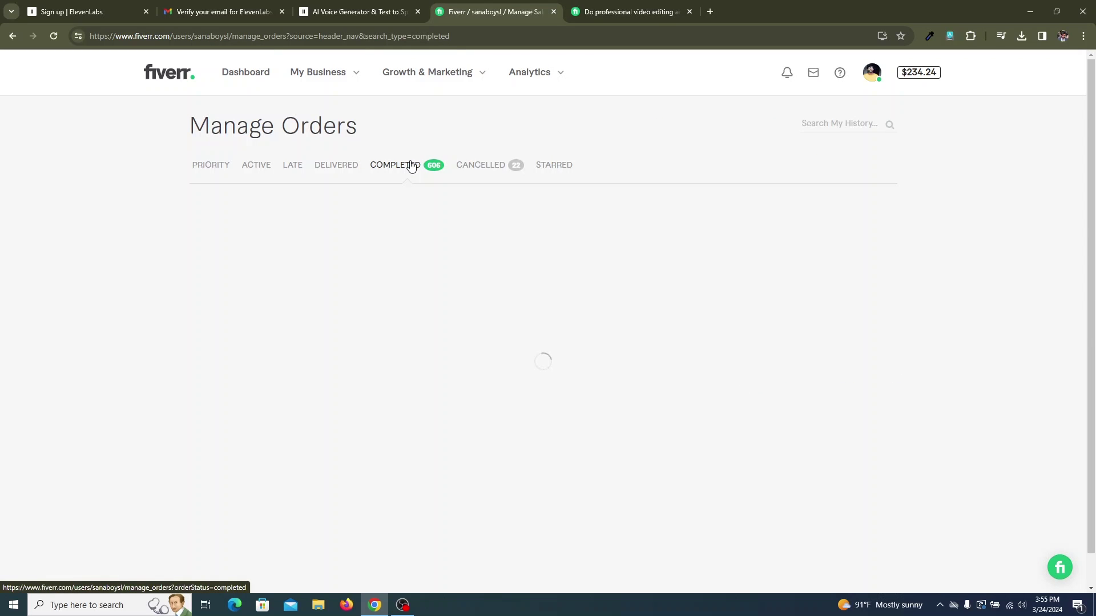
left_click(377, 261)
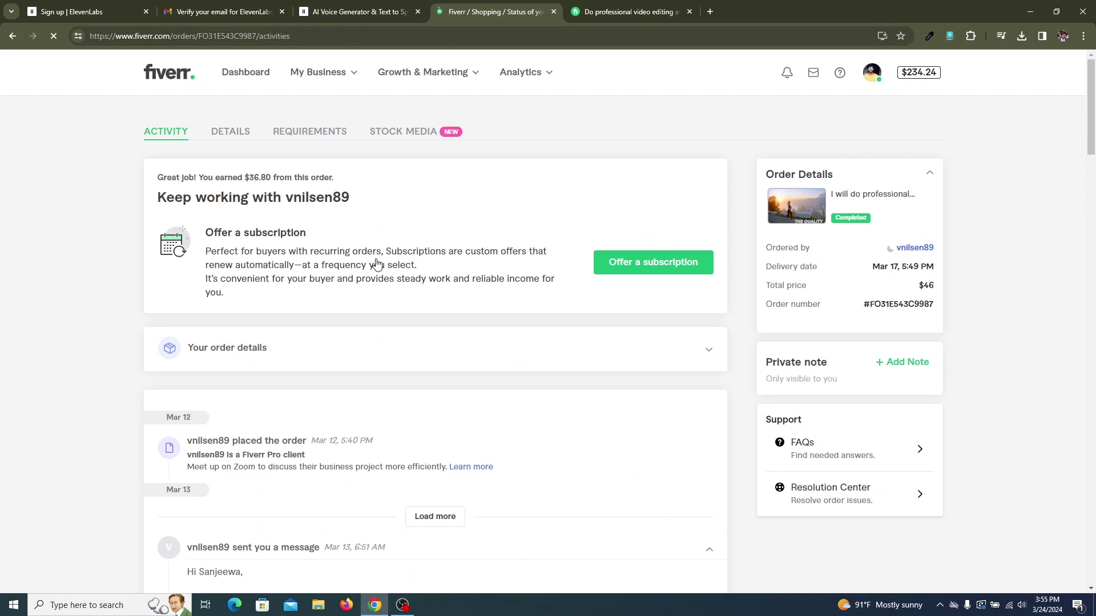
left_click(352, 346)
scroll(506, 343, "down", 2)
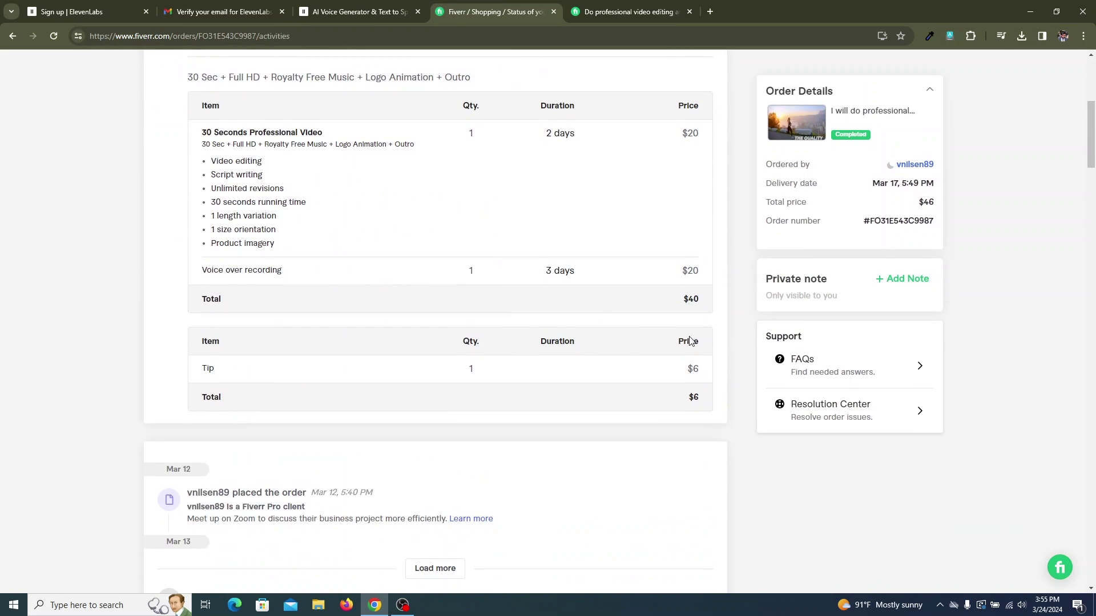
left_click_drag(697, 275, 688, 272)
left_click(690, 272)
scroll(691, 271, "down", 3)
Read through the completed order's activity timeline, including the messages, deliveries, buyer's review and tip.
left_click(340, 8)
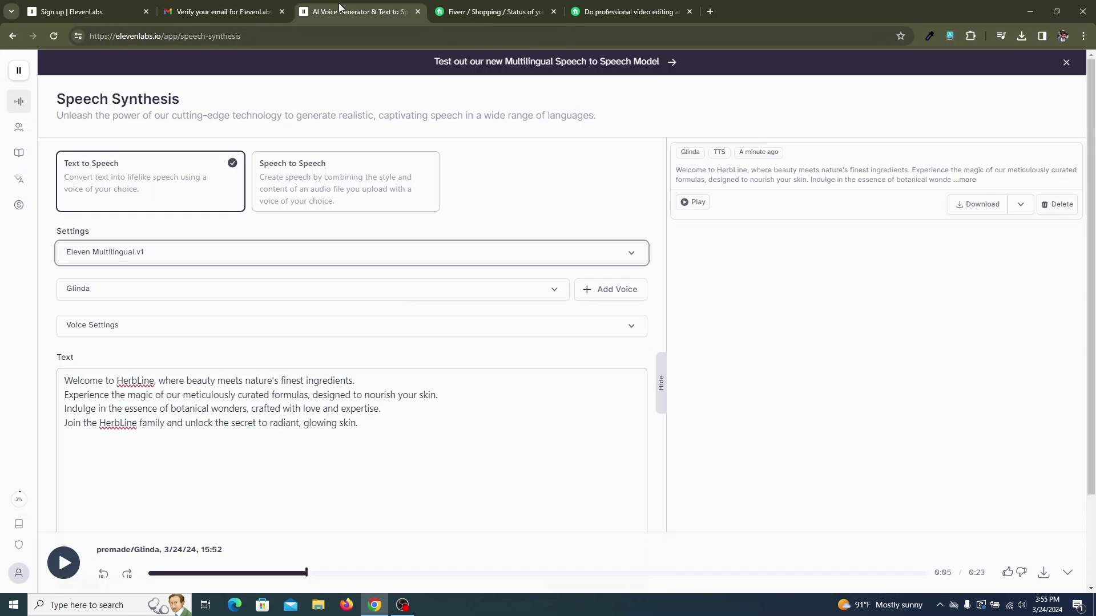
left_click(490, 7)
scroll(559, 326, "down", 15)
scroll(560, 328, "down", 12)
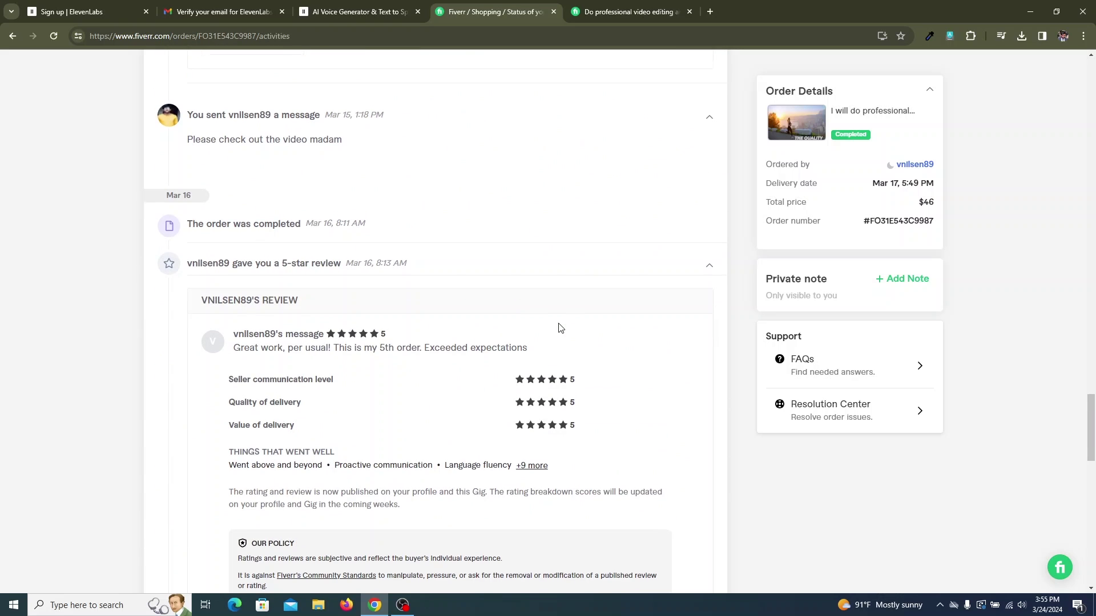
scroll(560, 329, "down", 9)
scroll(559, 328, "up", 18)
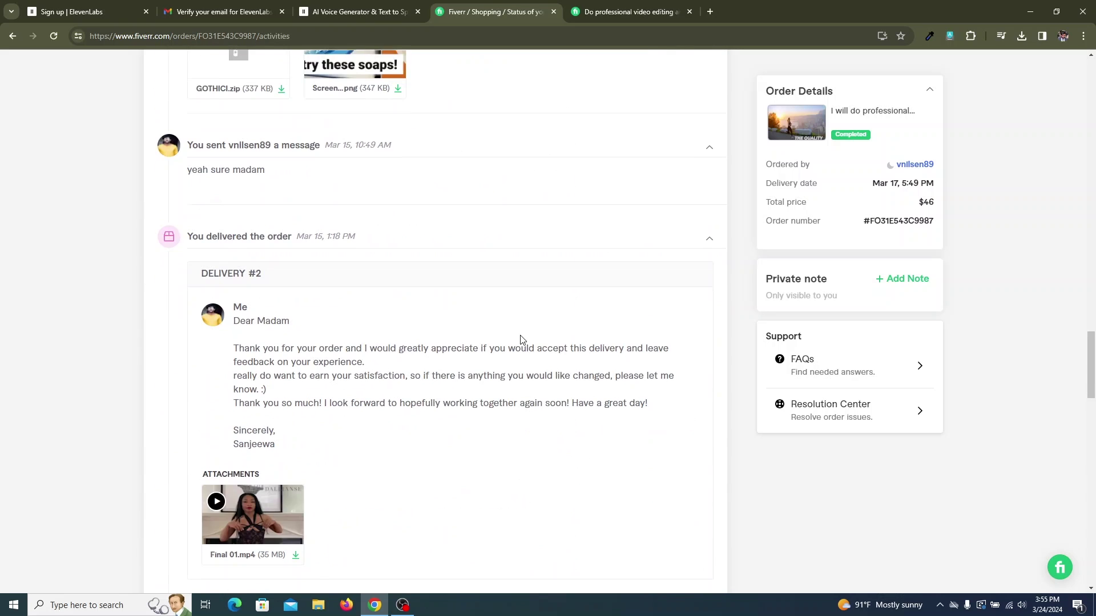
scroll(519, 339, "down", 11)
scroll(520, 340, "down", 6)
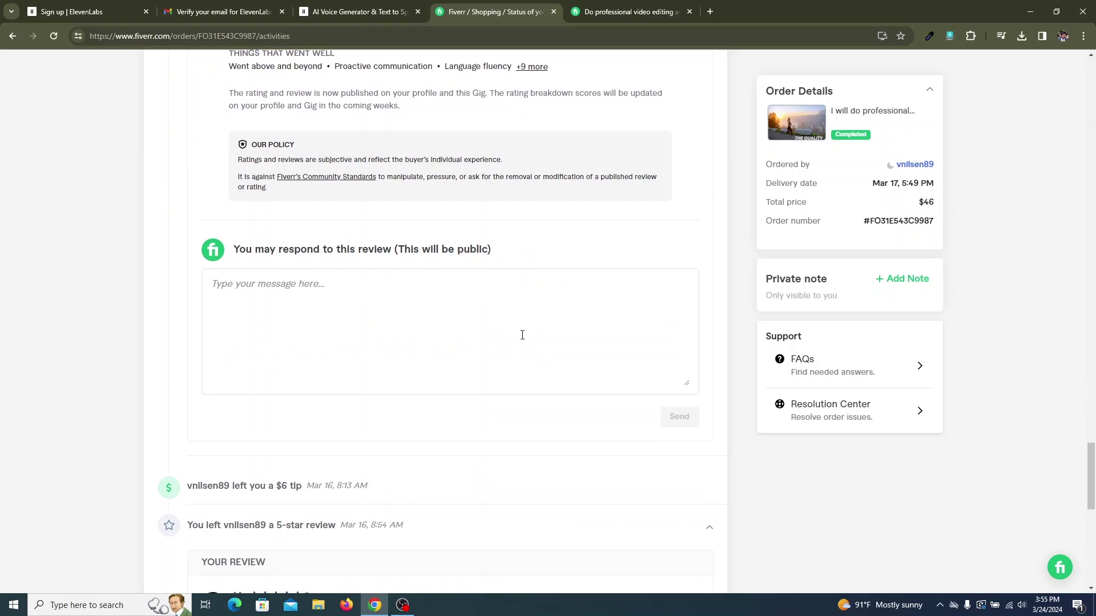
scroll(520, 336, "up", 5)
scroll(521, 336, "down", 9)
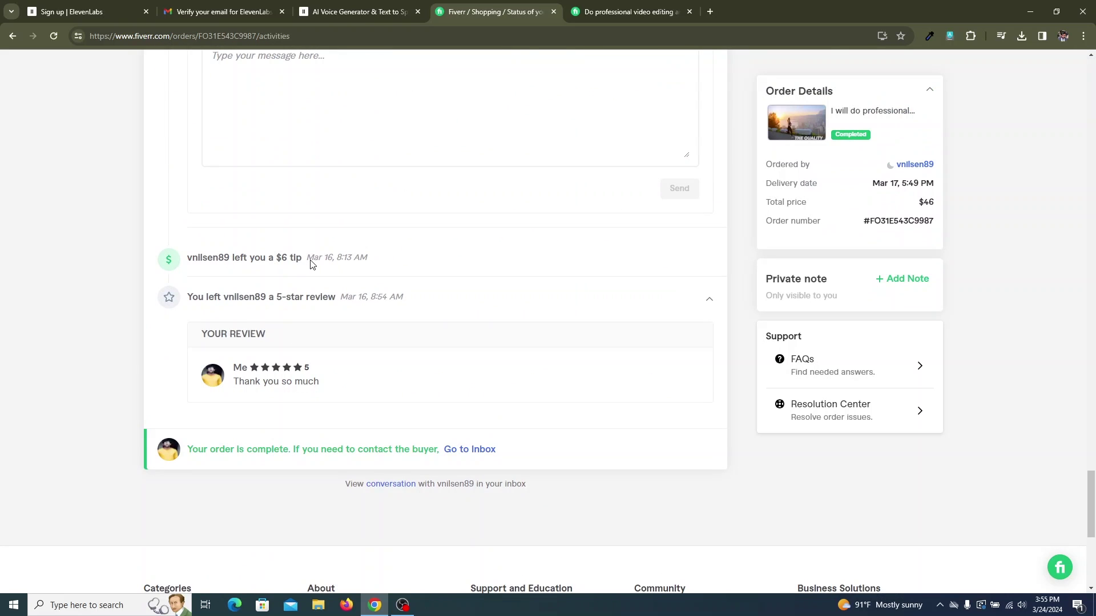
scroll(416, 301, "up", 11)
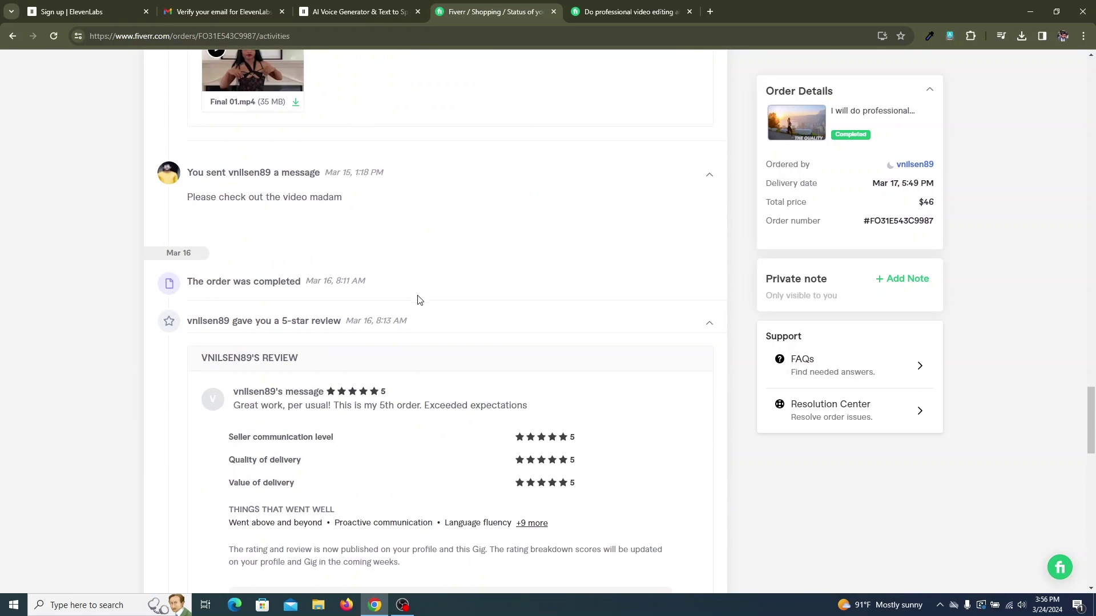
Play the delivered Final 01.mp4 video from the second delivery, close it, and return to the order summary.
scroll(417, 300, "up", 5)
left_click(264, 344)
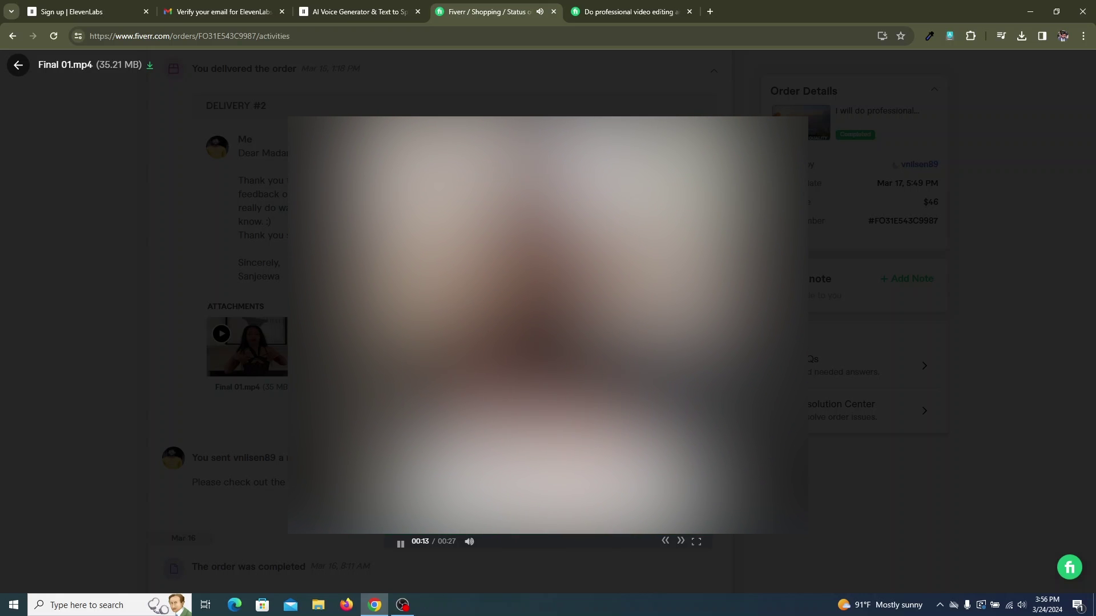
key("Escape")
scroll(445, 253, "up", 8)
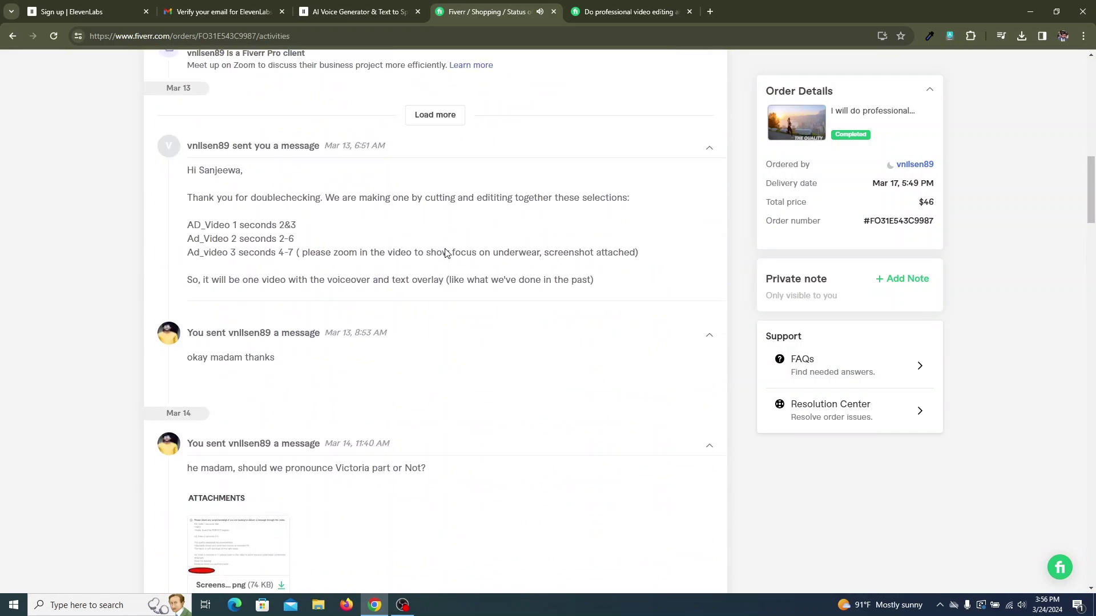
scroll(446, 253, "up", 10)
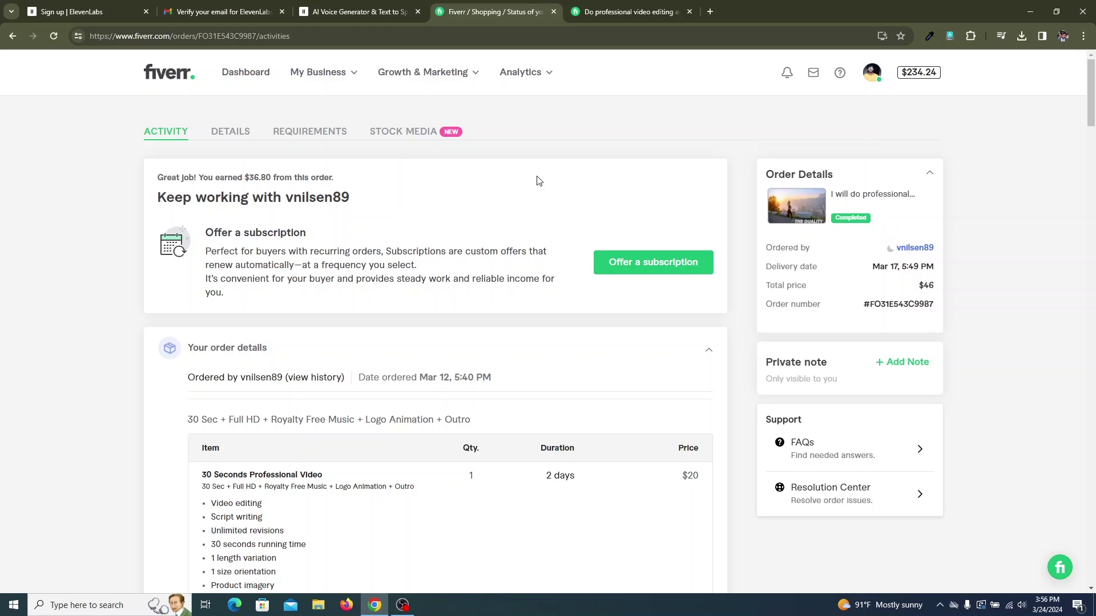
Switch to ElevenLabs, open Dubbing, and view its project options with YouTube selected as the source.
left_click(348, 11)
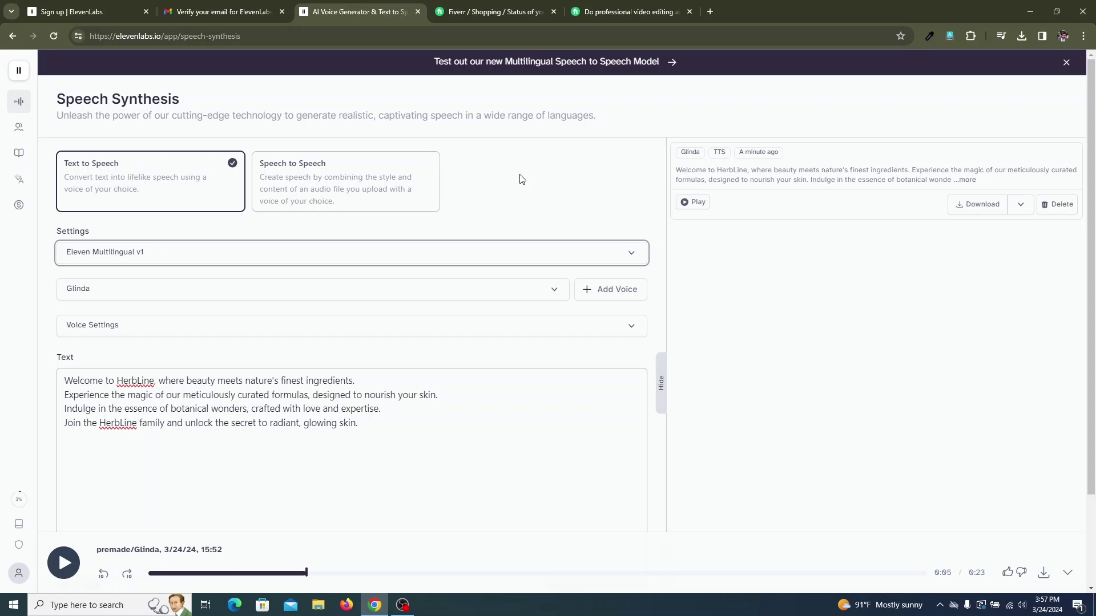
mouse_move(33, 121)
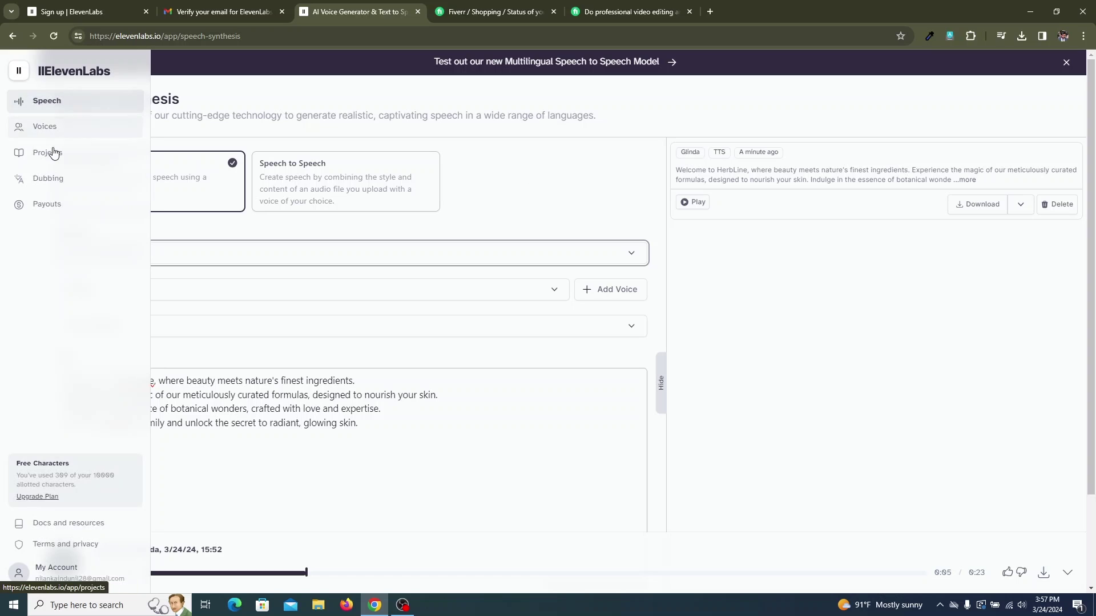
left_click(53, 180)
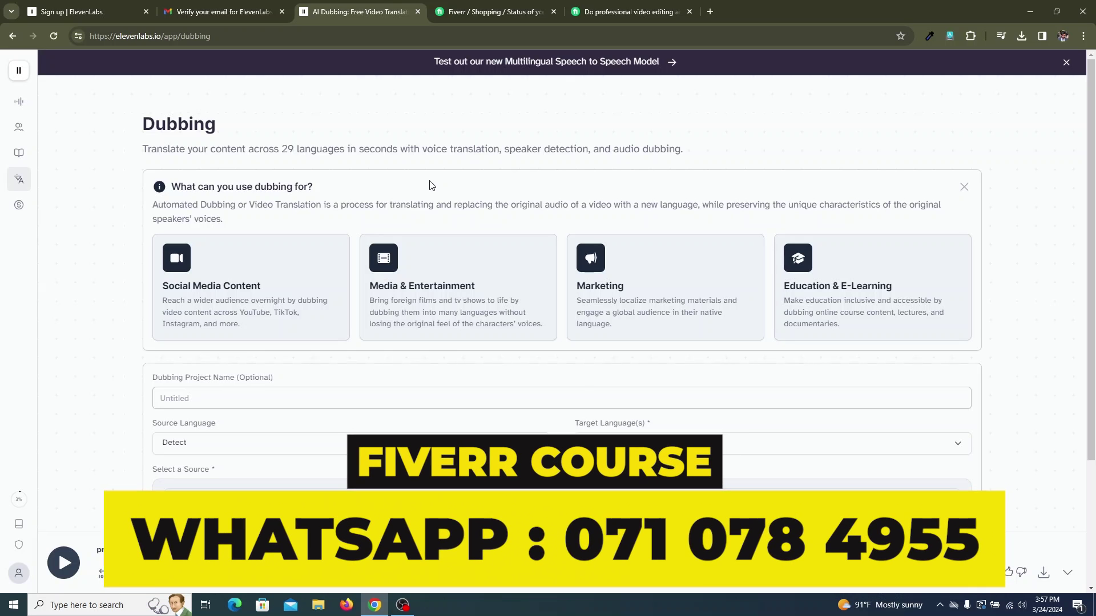
scroll(429, 184, "down", 3)
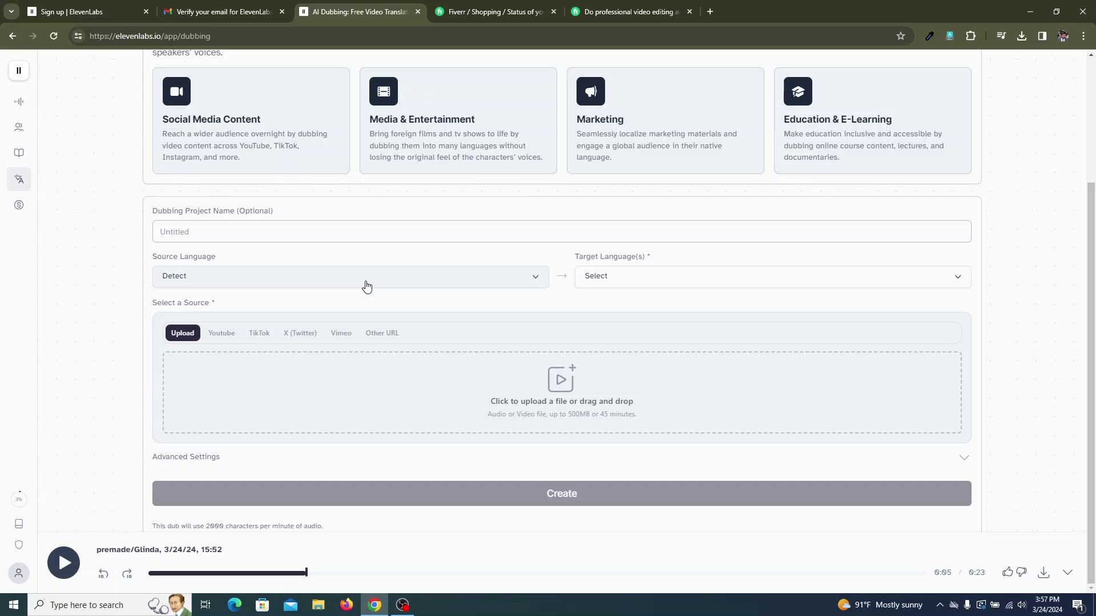
left_click(222, 332)
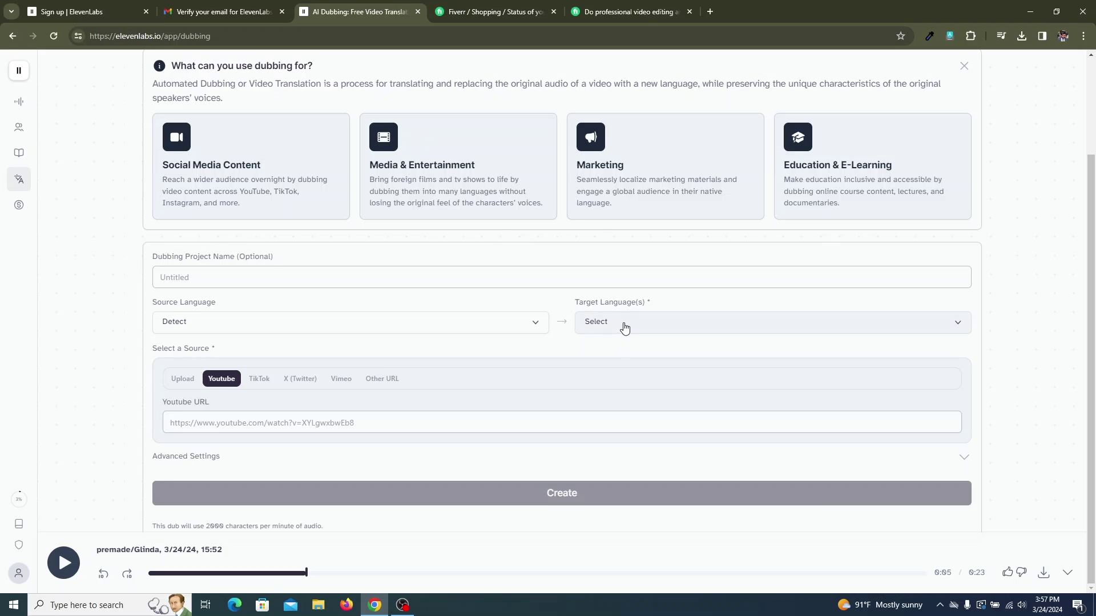
scroll(611, 342, "up", 2)
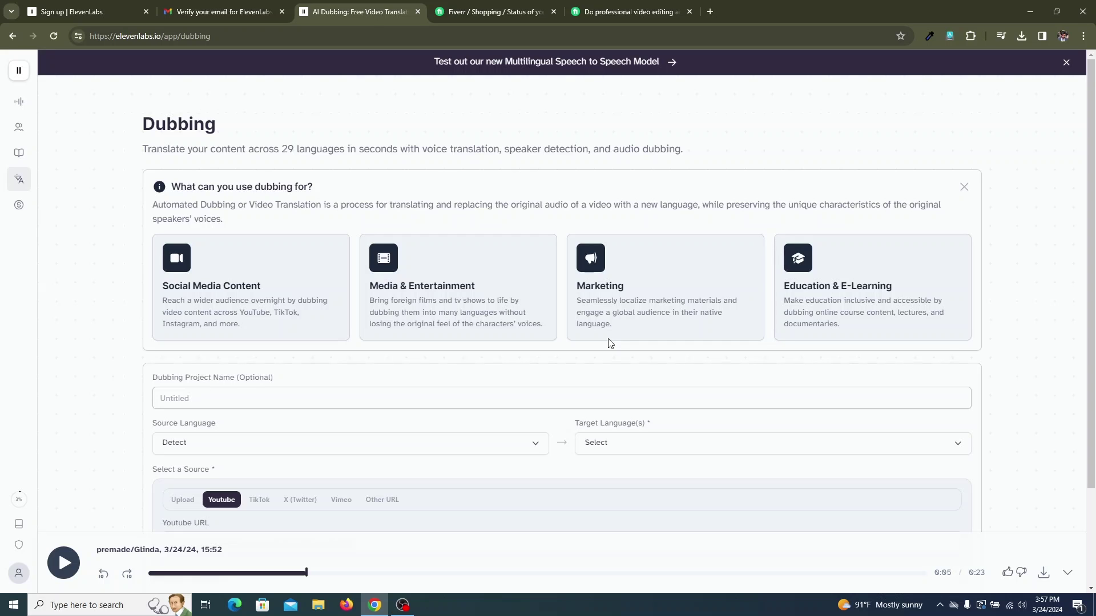
Open the ElevenLabs Voice Library and listen to the sample of the Dakota H voice.
left_click(23, 126)
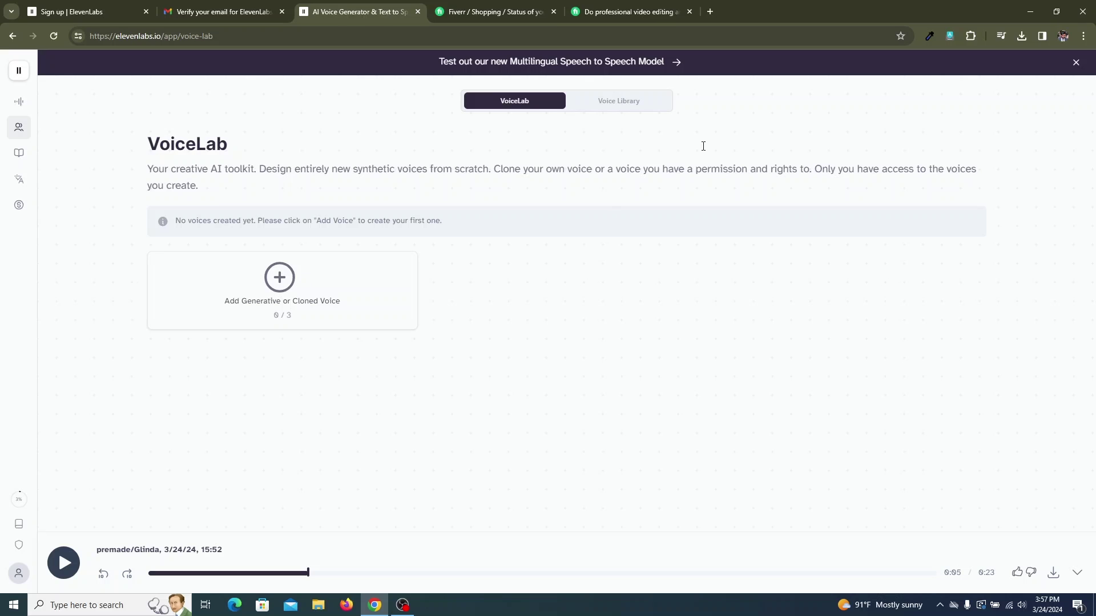
left_click(615, 110)
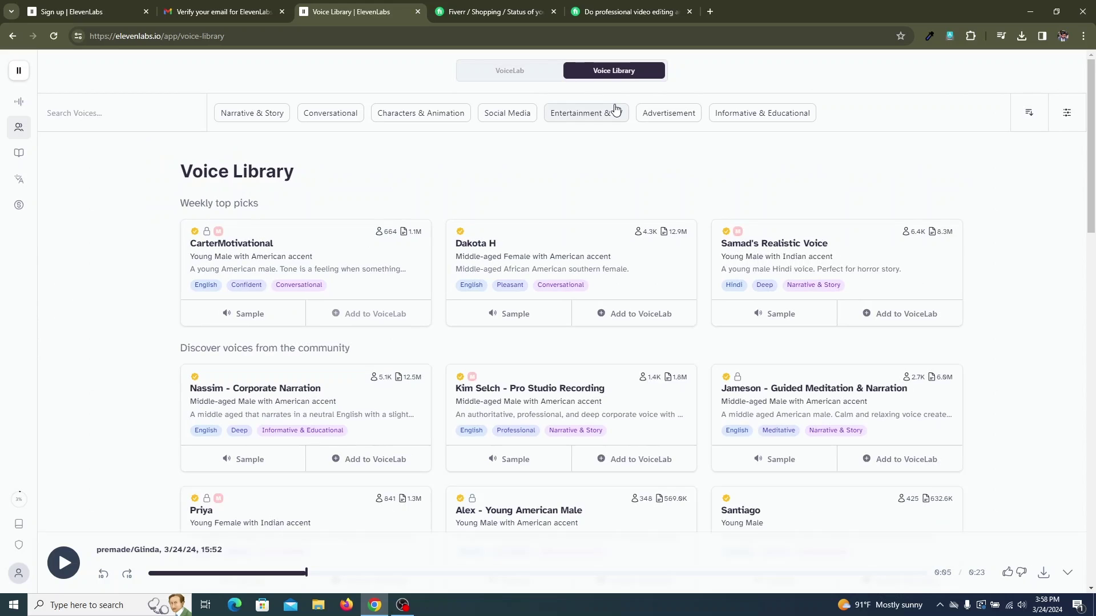
left_click(502, 318)
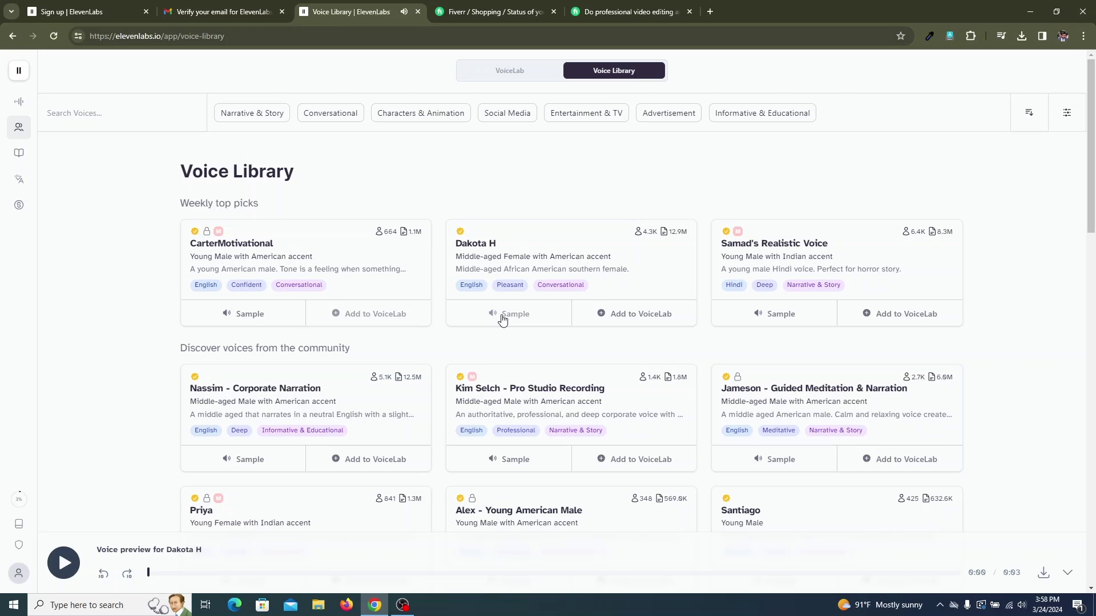
left_click(471, 5)
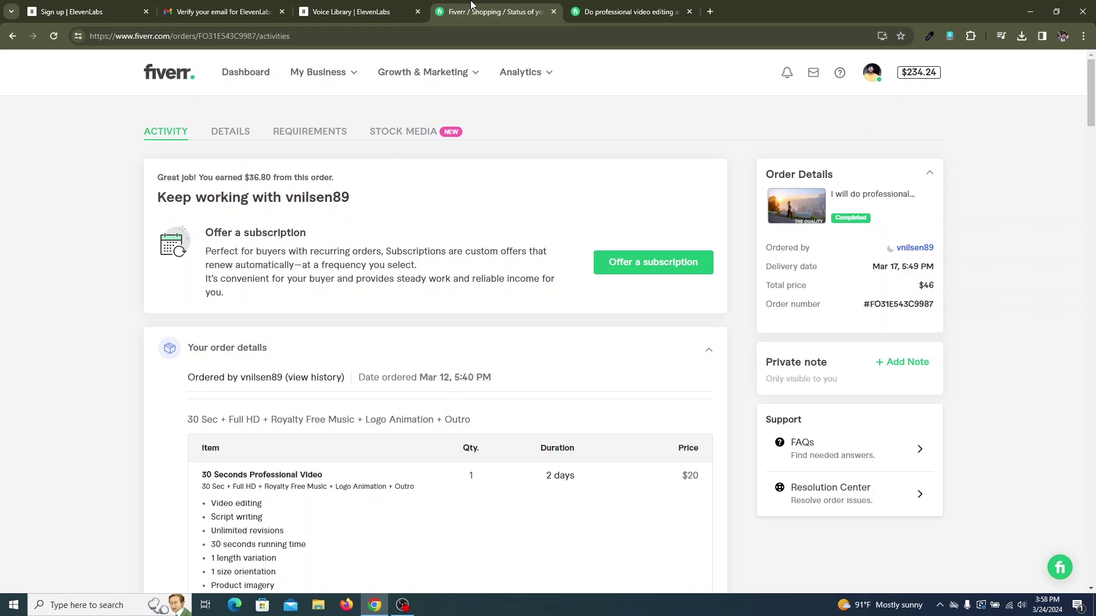
left_click(378, 6)
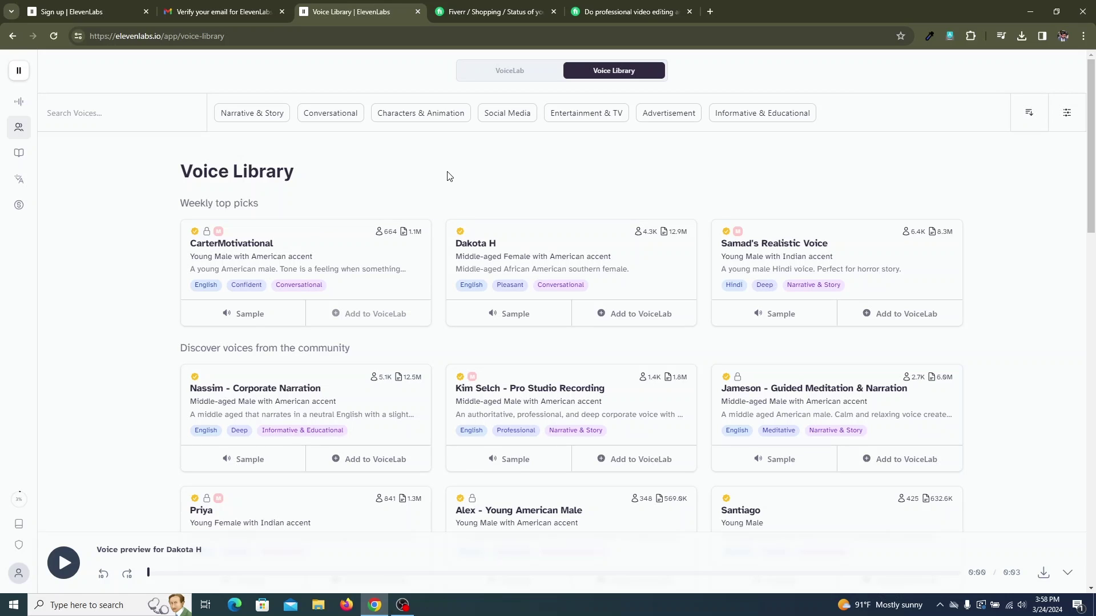
Open the plan upgrade page and review the prices and character allowances of the Free, Starter, Creator, Pro and Scale plans.
mouse_move(37, 572)
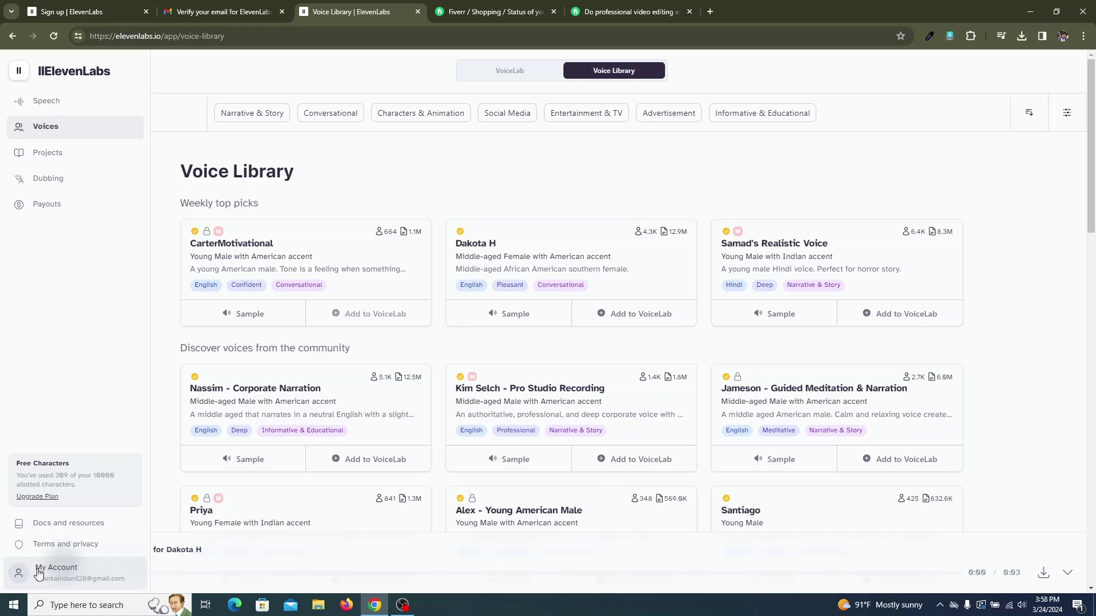
left_click(48, 496)
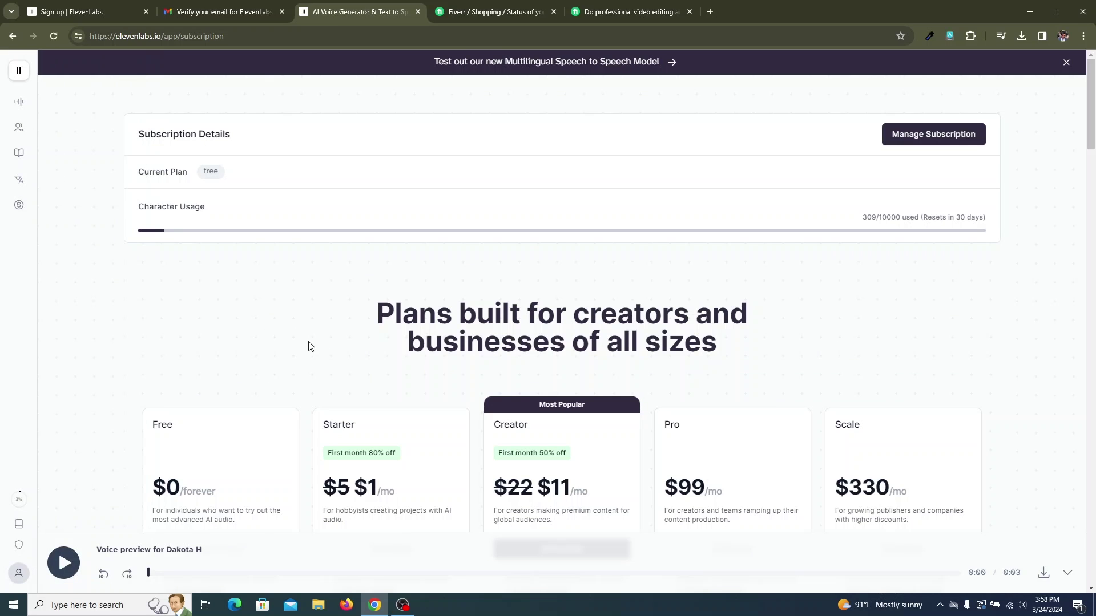
mouse_move(23, 571)
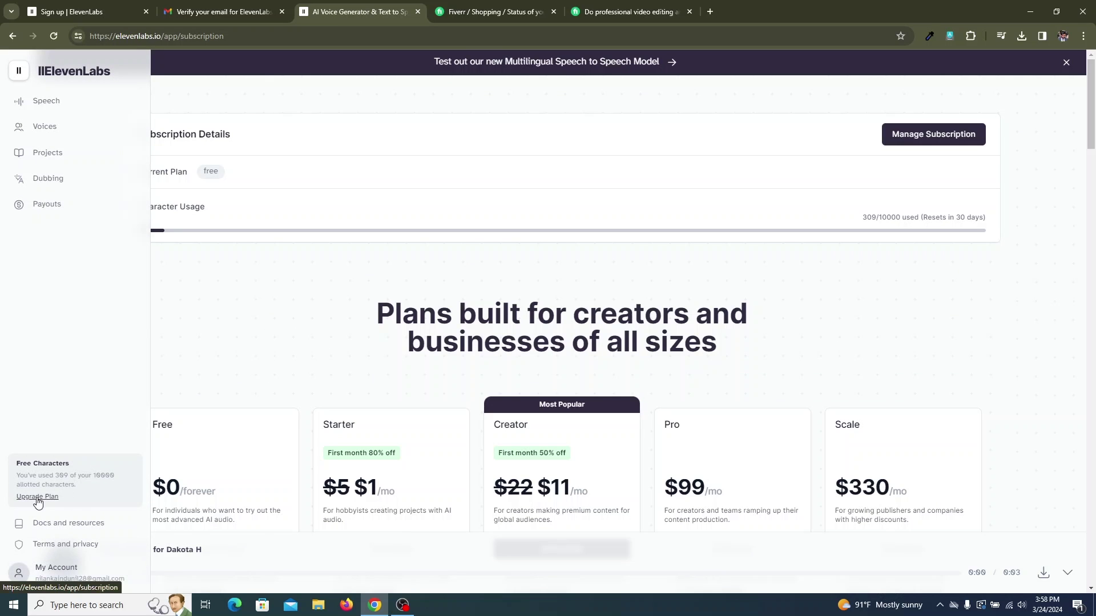
scroll(166, 346, "down", 5)
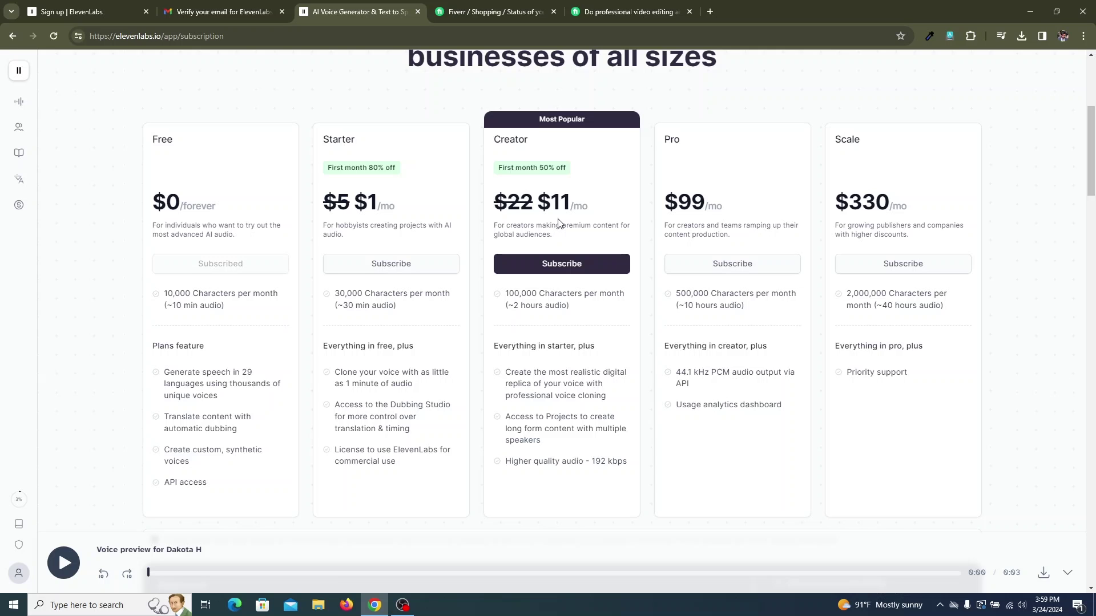
Examine the plan comparison table's features, including character limits, custom voices, audio quality and voice cloning, and return to the plan cards.
scroll(521, 295, "down", 12)
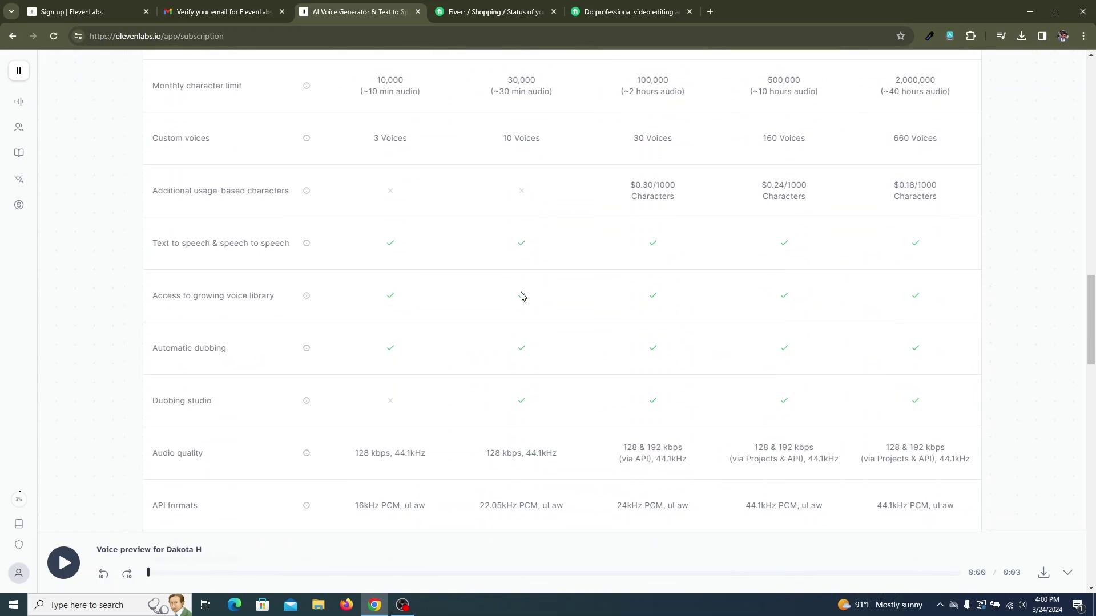
scroll(521, 296, "up", 4)
scroll(521, 296, "down", 7)
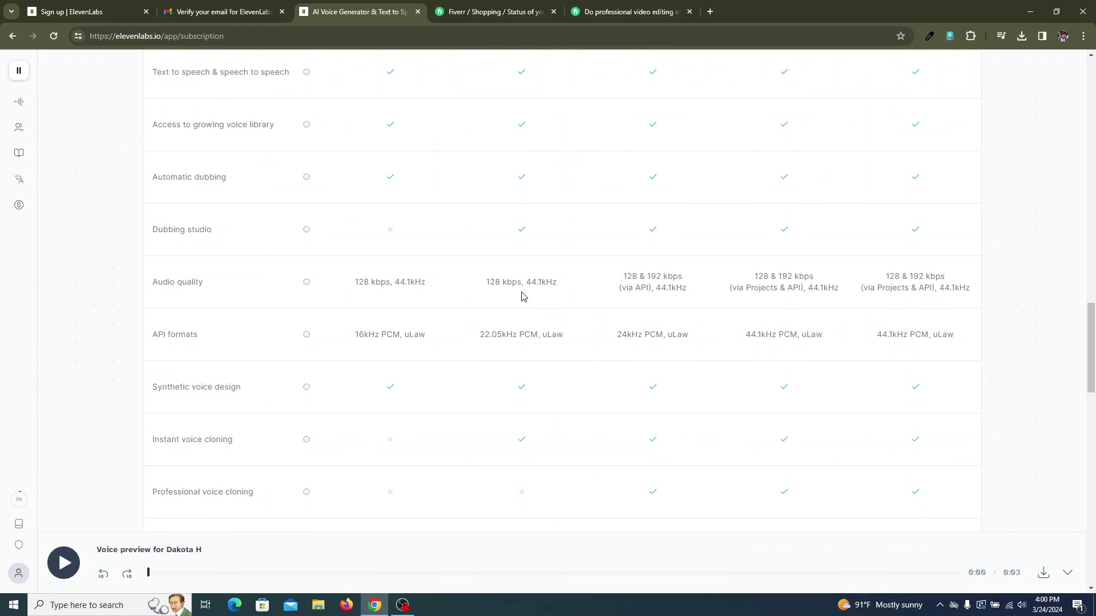
scroll(520, 295, "down", 4)
double_click(189, 420)
left_click(464, 411)
scroll(526, 425, "up", 14)
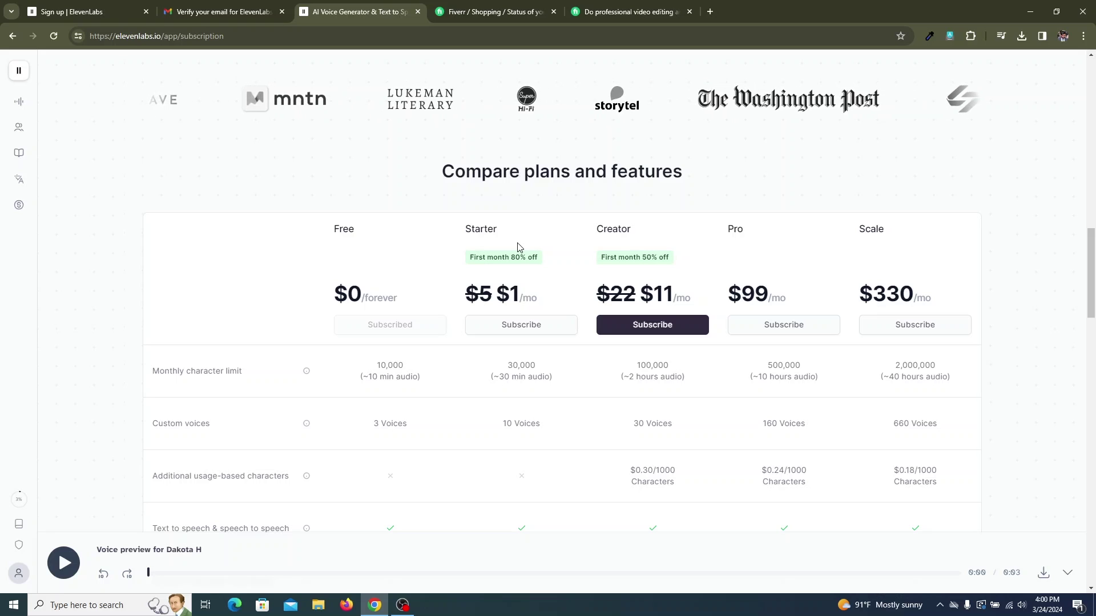
scroll(517, 246, "up", 1)
scroll(519, 247, "up", 15)
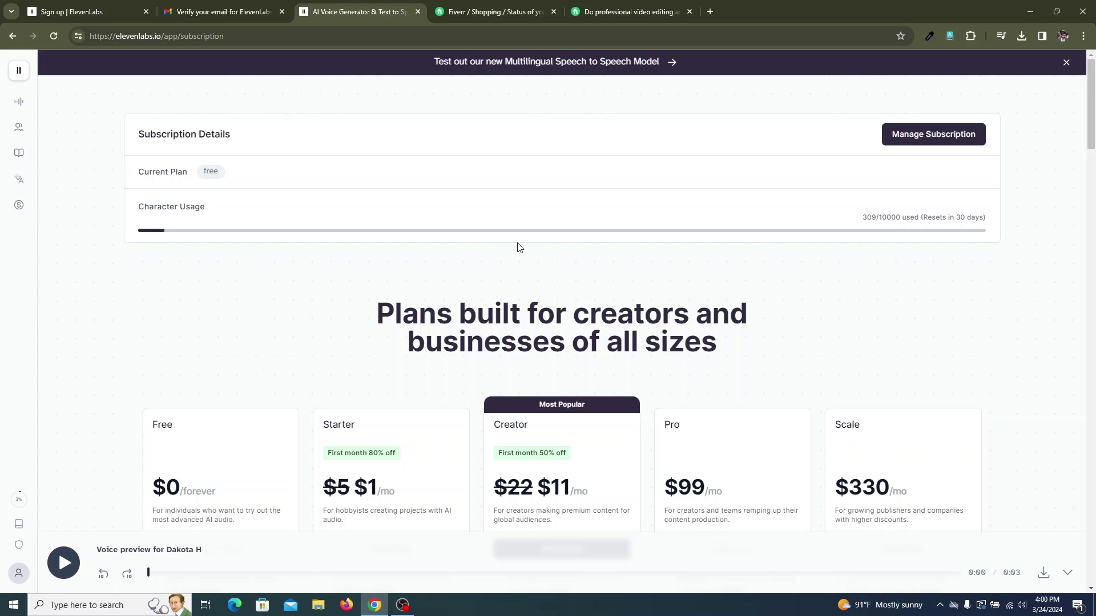
scroll(518, 246, "down", 10)
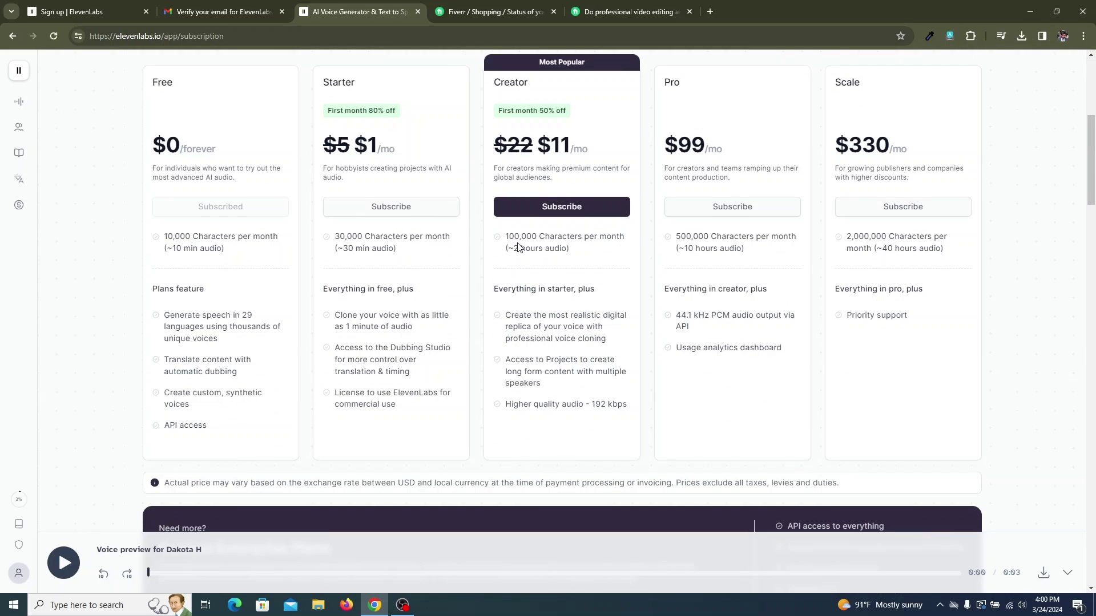